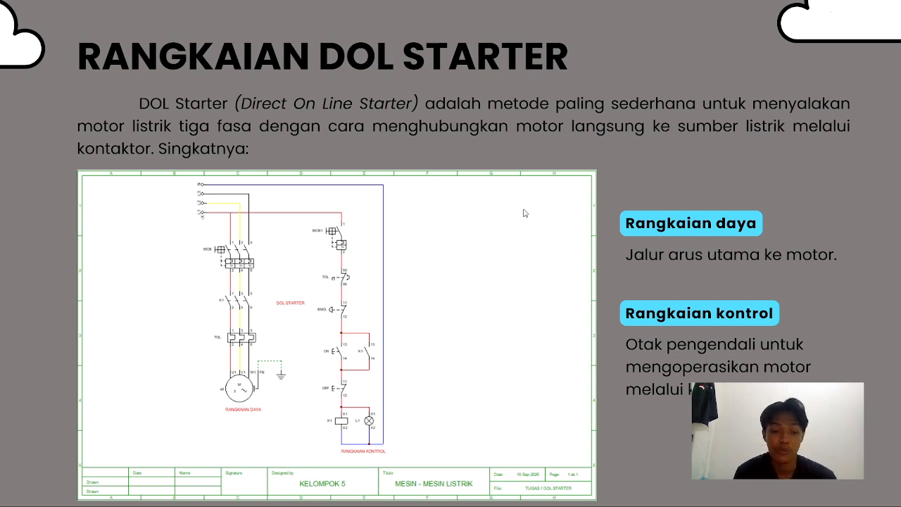
{"action": "left_click", "coordinate": [768, 269]}
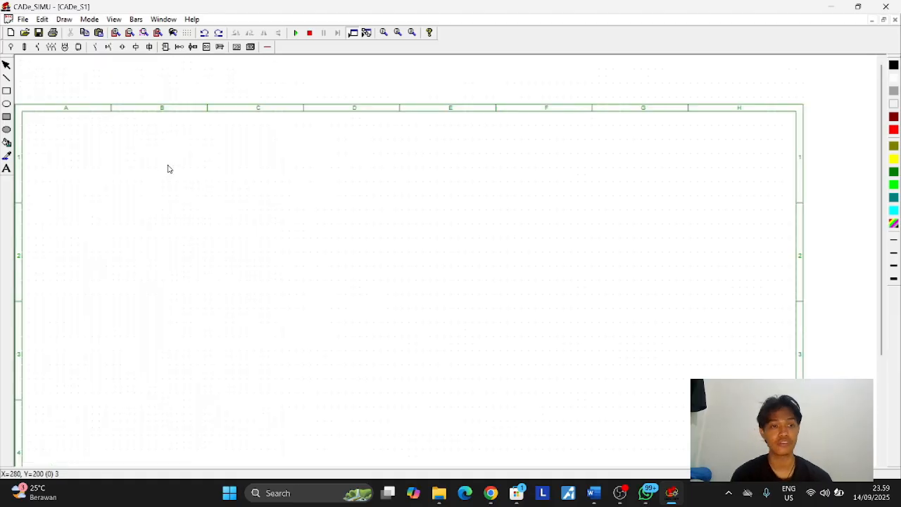
- Place a three-phase supply with terminals L1, L2 and L3 in the upper-left area of the sheet
{"action": "scroll", "coordinate": [169, 168], "scroll_direction": "down", "scroll_amount": 2}
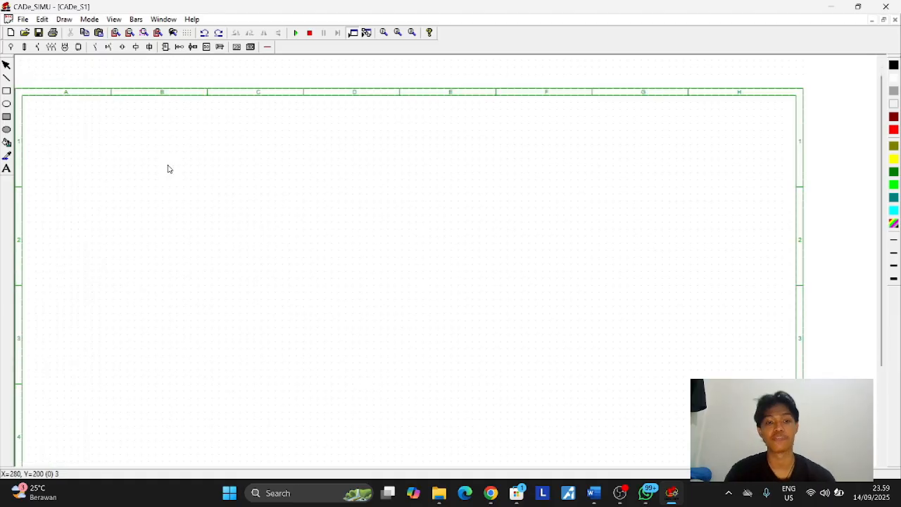
{"action": "left_click", "coordinate": [10, 48]}
{"action": "left_click", "coordinate": [133, 63]}
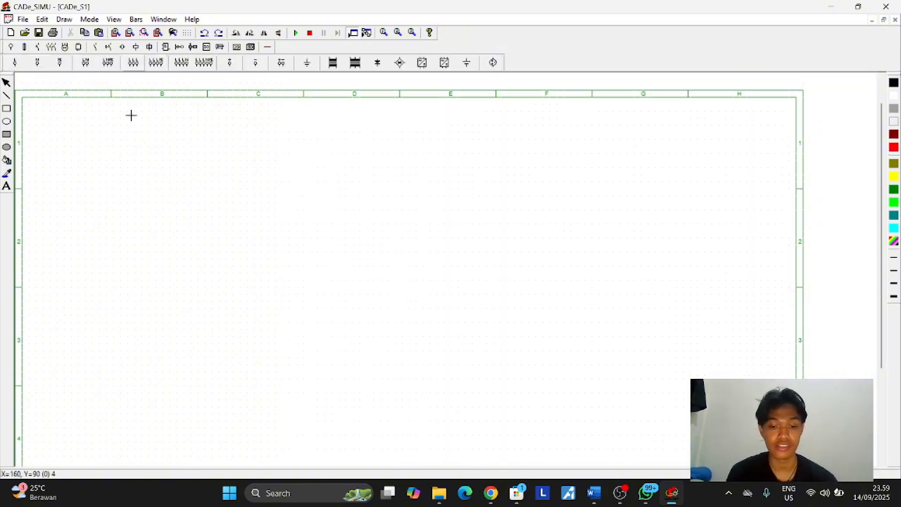
{"action": "left_click", "coordinate": [110, 135]}
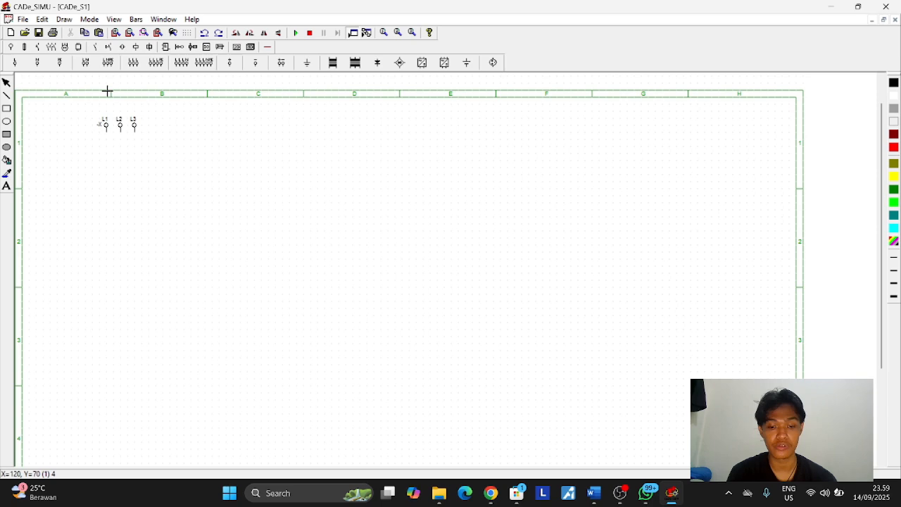
- Place a three-pole fuse disconnector below the L1, L2 and L3 supply terminals, aligned with them
{"action": "left_click", "coordinate": [51, 46]}
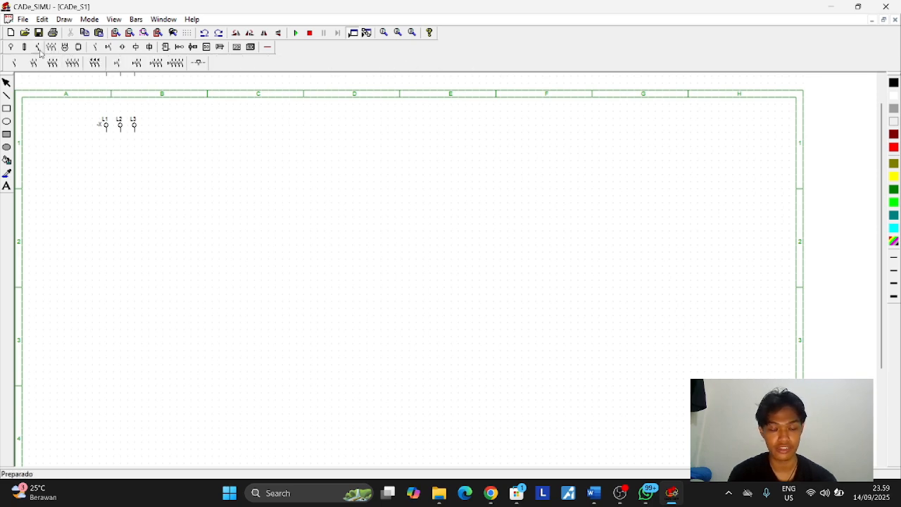
{"action": "left_click", "coordinate": [27, 47]}
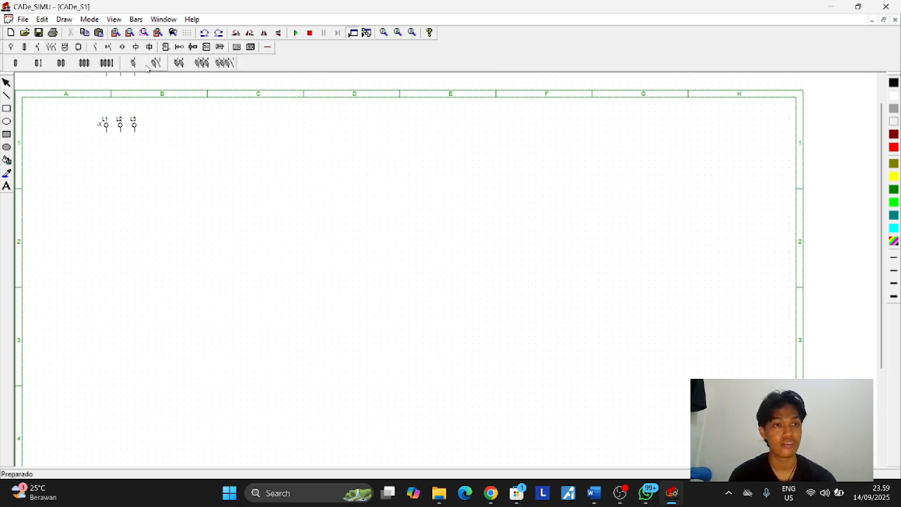
{"action": "left_click", "coordinate": [202, 63]}
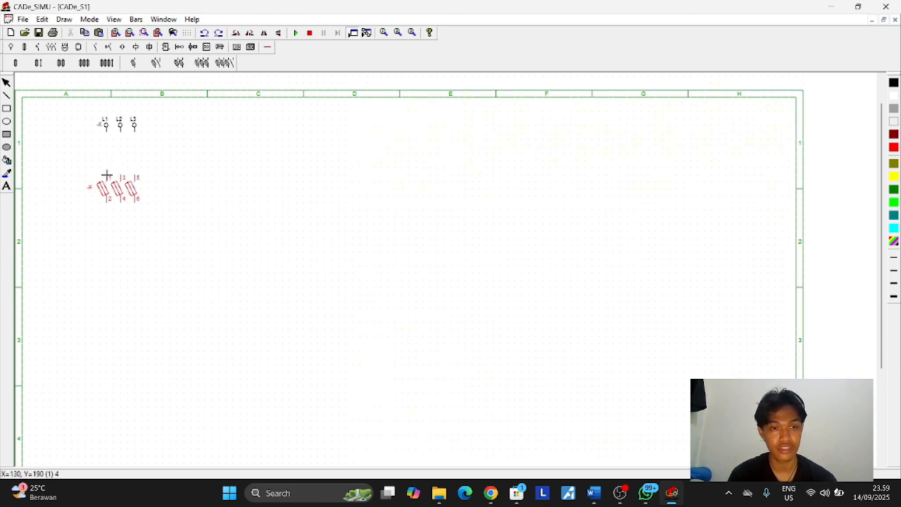
{"action": "left_click", "coordinate": [106, 173]}
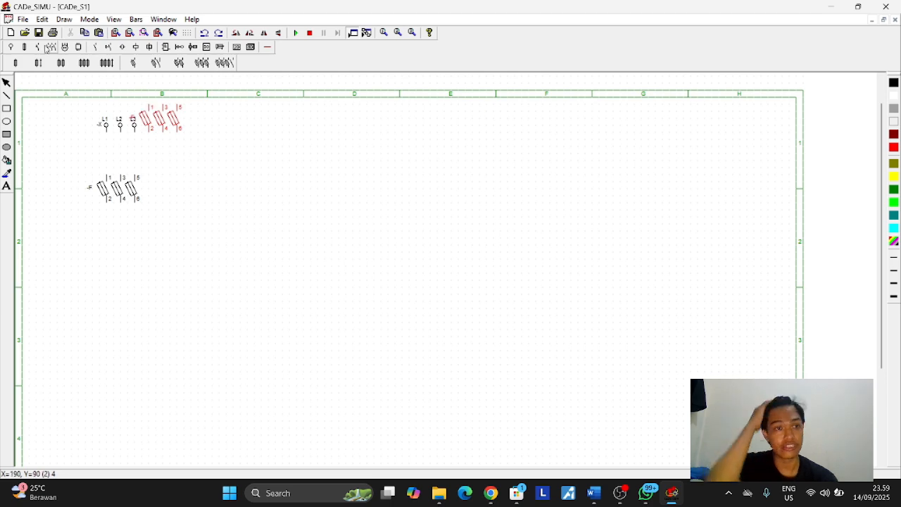
- Place a three-pole contactor KM below the fuse disconnector, aligned with its poles
{"action": "left_click", "coordinate": [52, 47]}
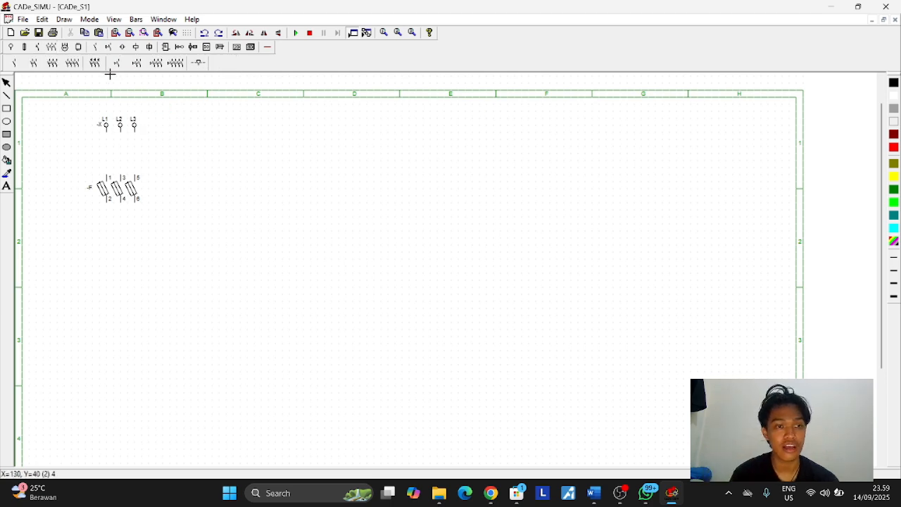
{"action": "left_click", "coordinate": [52, 64]}
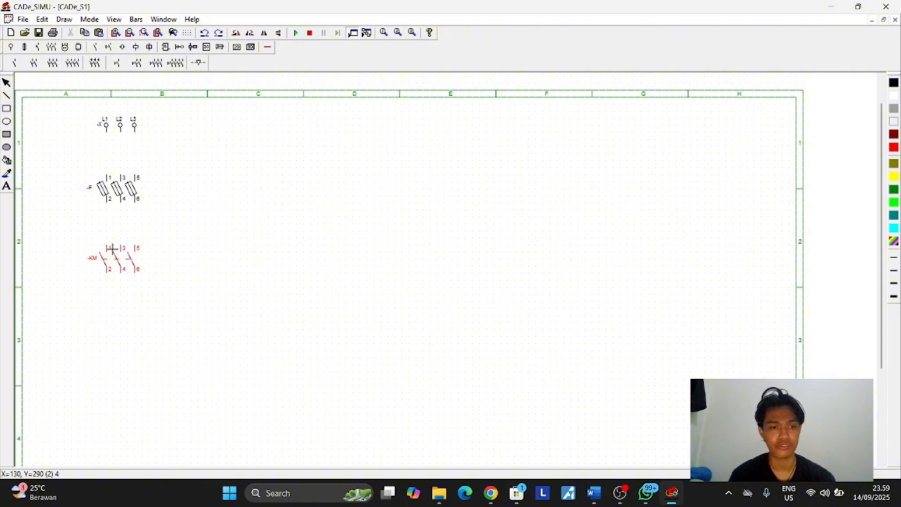
{"action": "left_click", "coordinate": [111, 248]}
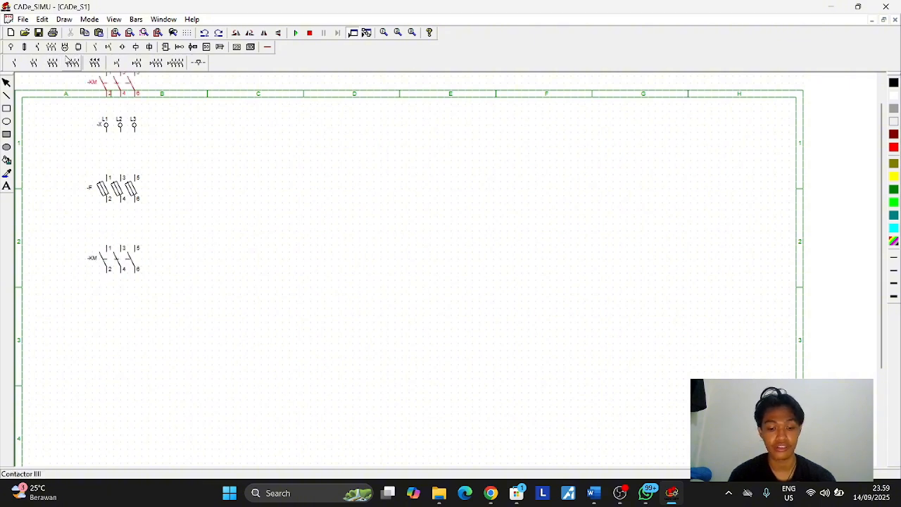
- Place a three-phase motor with U1, V1, W1 and PE terminals below the contactor, leaving room between them
{"action": "left_click", "coordinate": [78, 47]}
{"action": "left_click", "coordinate": [12, 62]}
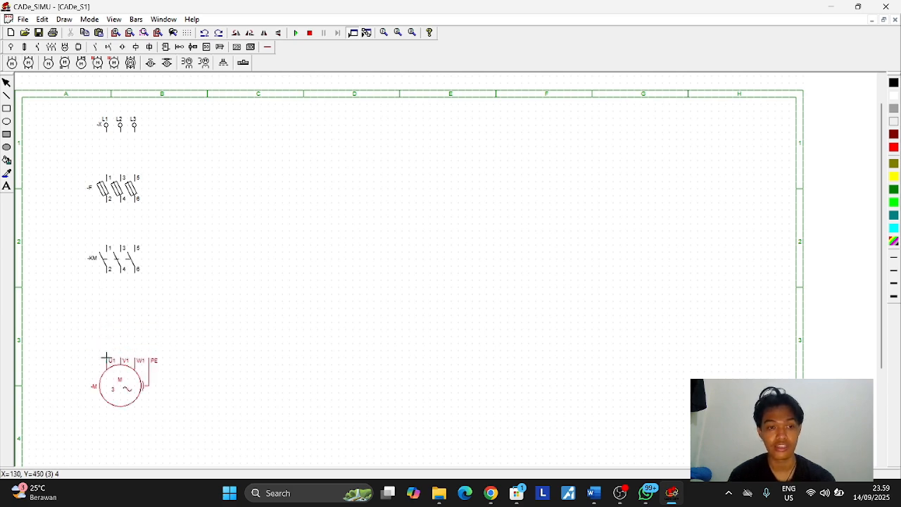
{"action": "left_click", "coordinate": [106, 365]}
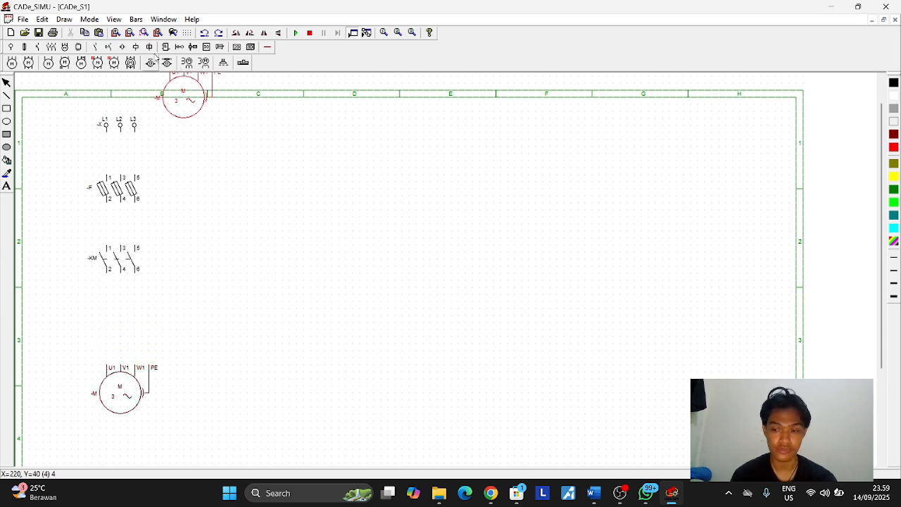
- Place a three-pole thermal overload relay between the contactor and the motor, aligned with their terminals
{"action": "left_click", "coordinate": [150, 47]}
{"action": "left_click", "coordinate": [138, 49]}
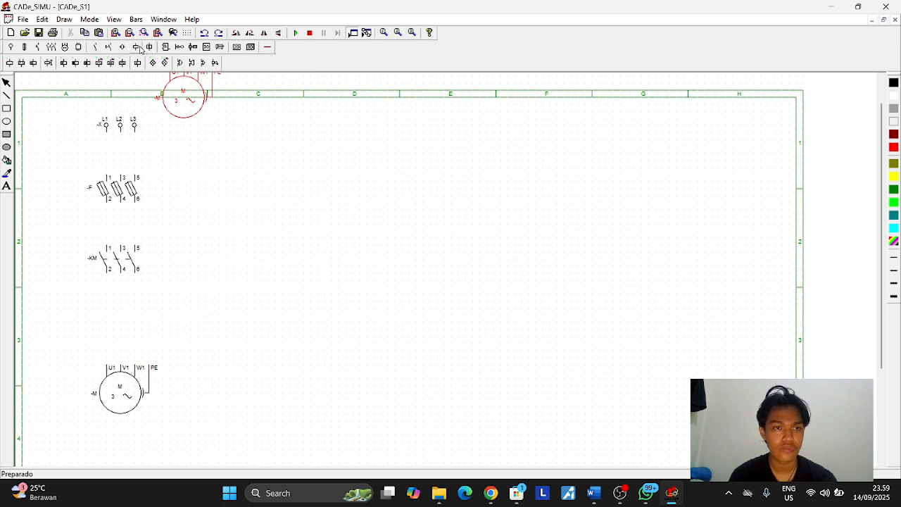
{"action": "left_click", "coordinate": [51, 46]}
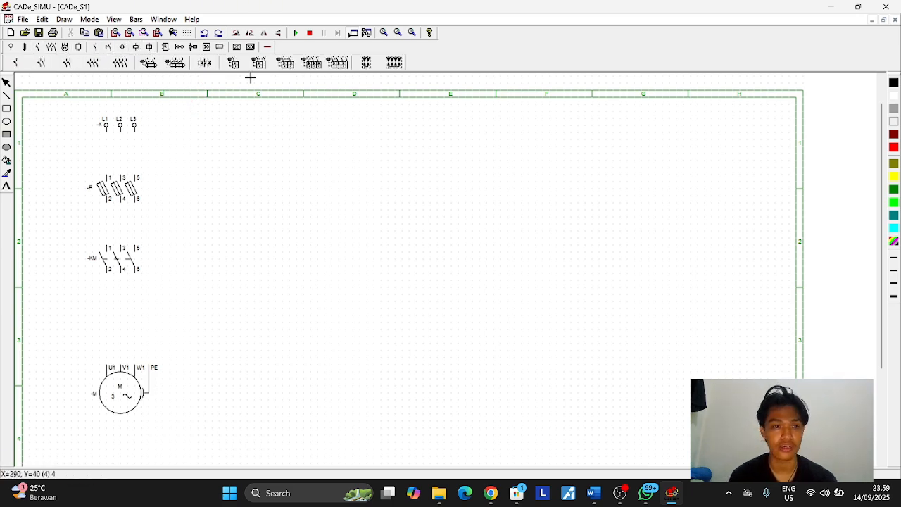
{"action": "left_click", "coordinate": [204, 63]}
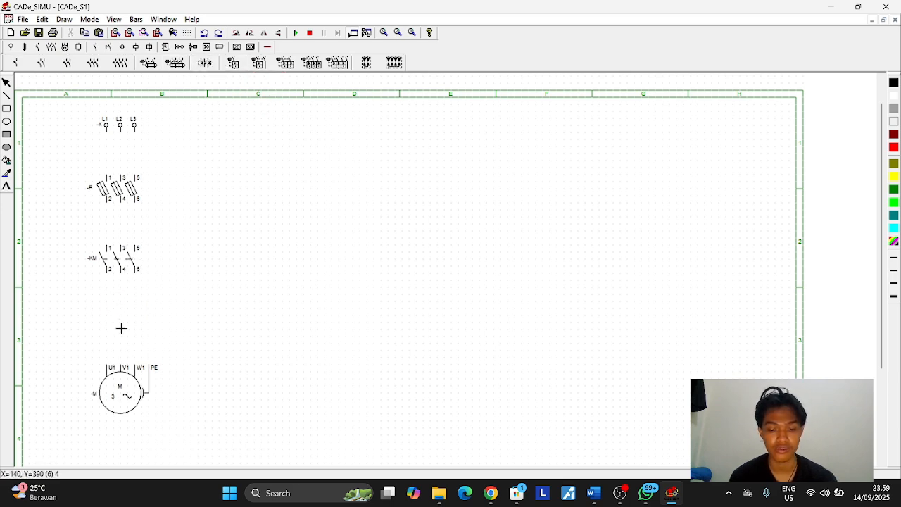
{"action": "left_click", "coordinate": [109, 304]}
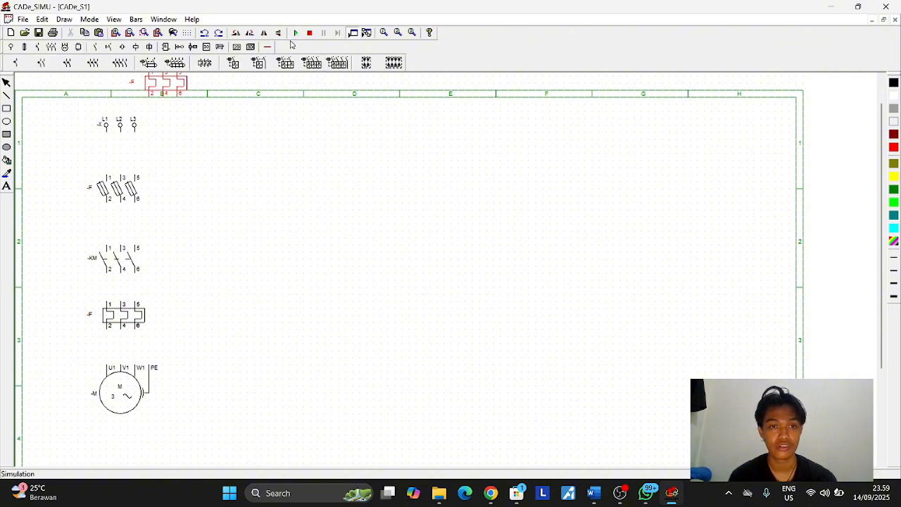
- Wire L1 in red, L2 in yellow and L3 in black through the fuses, contactor and overload relay to the motor
{"action": "left_click", "coordinate": [268, 47]}
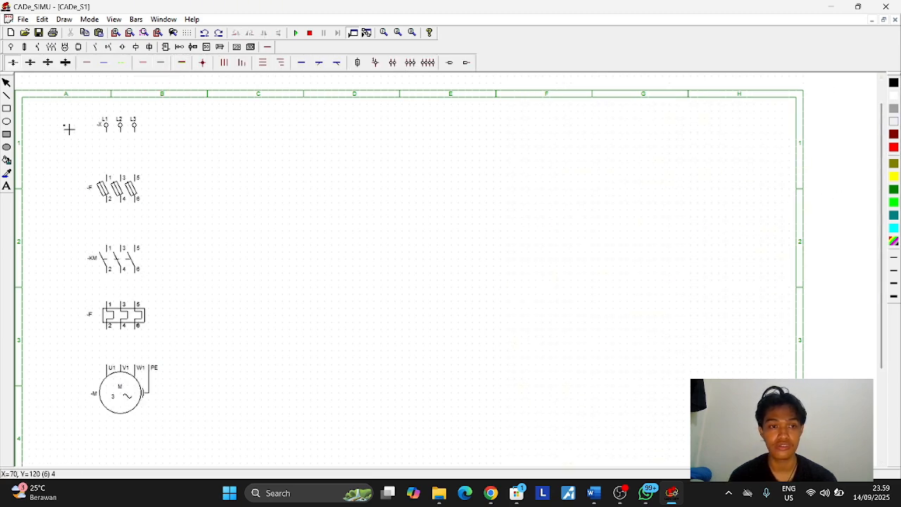
{"action": "left_click_drag", "start_coordinate": [107, 136], "coordinate": [129, 367]}
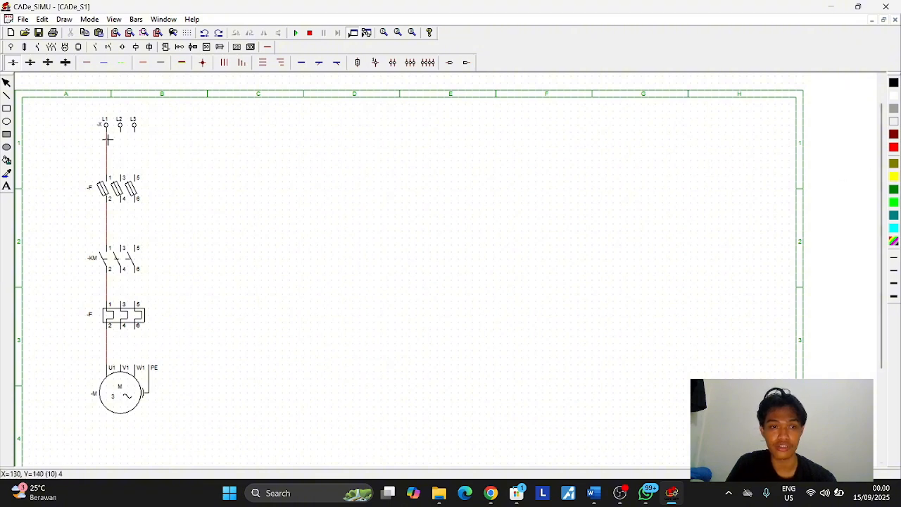
{"action": "left_click_drag", "start_coordinate": [124, 134], "coordinate": [134, 364]}
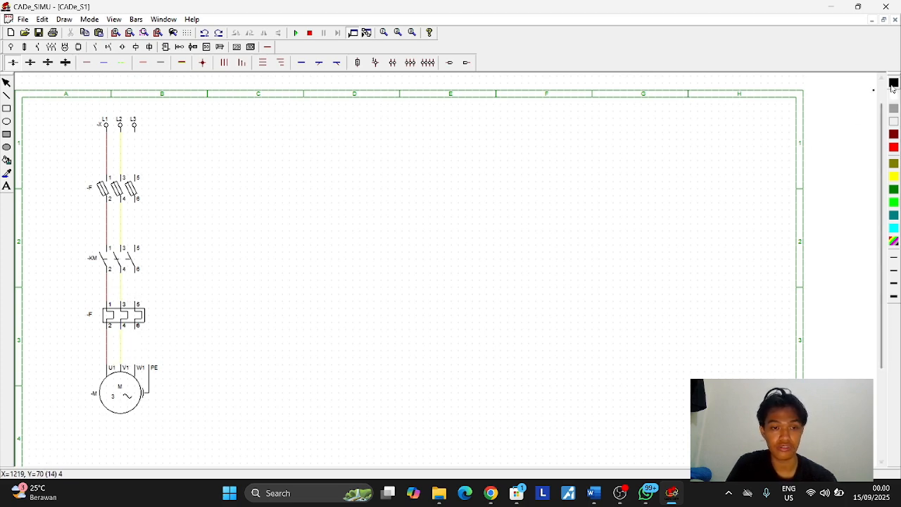
{"action": "mouse_move", "coordinate": [135, 126]}
{"action": "left_mouse_down"}
{"action": "mouse_move", "coordinate": [135, 176]}
{"action": "mouse_move", "coordinate": [154, 244]}
{"action": "mouse_move", "coordinate": [149, 303]}
{"action": "left_mouse_up"}
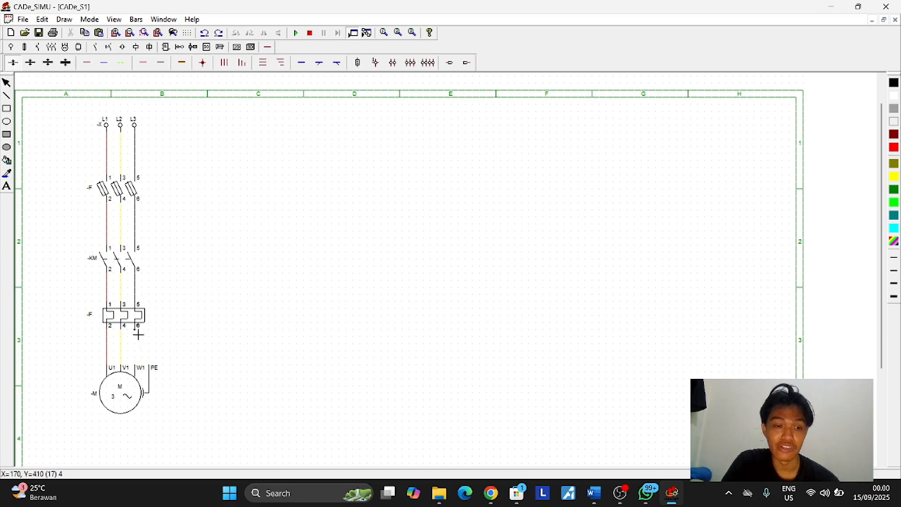
{"action": "left_click_drag", "start_coordinate": [138, 335], "coordinate": [148, 361]}
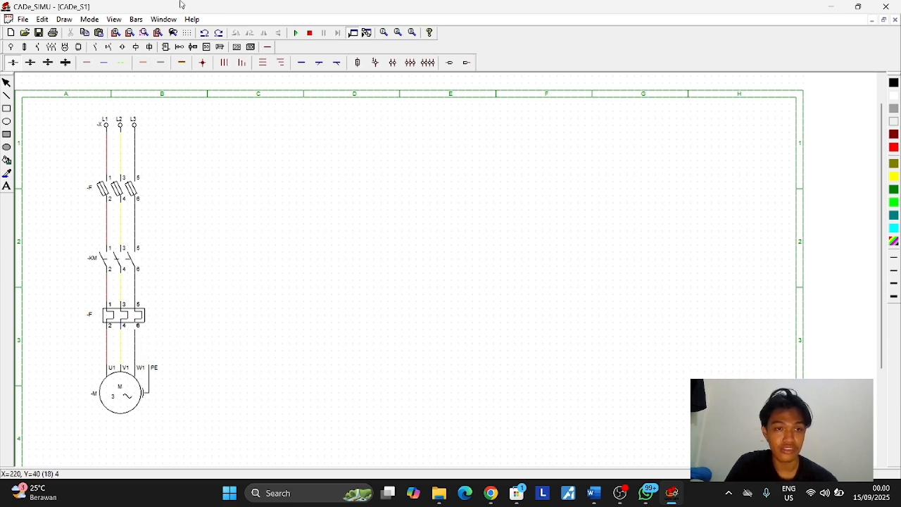
- Place a single-pole fuse disconnector beside the power circuit as the top component of the control circuit
{"action": "left_click", "coordinate": [37, 47]}
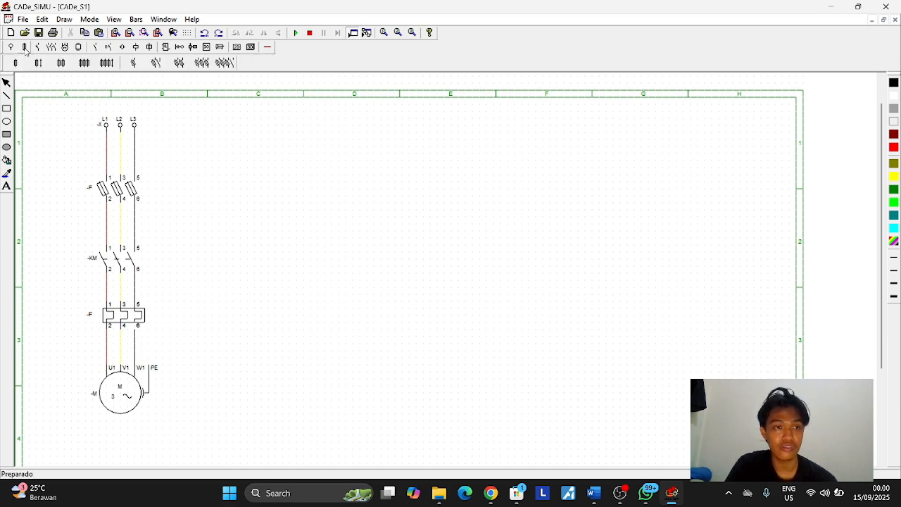
{"action": "left_click", "coordinate": [134, 62]}
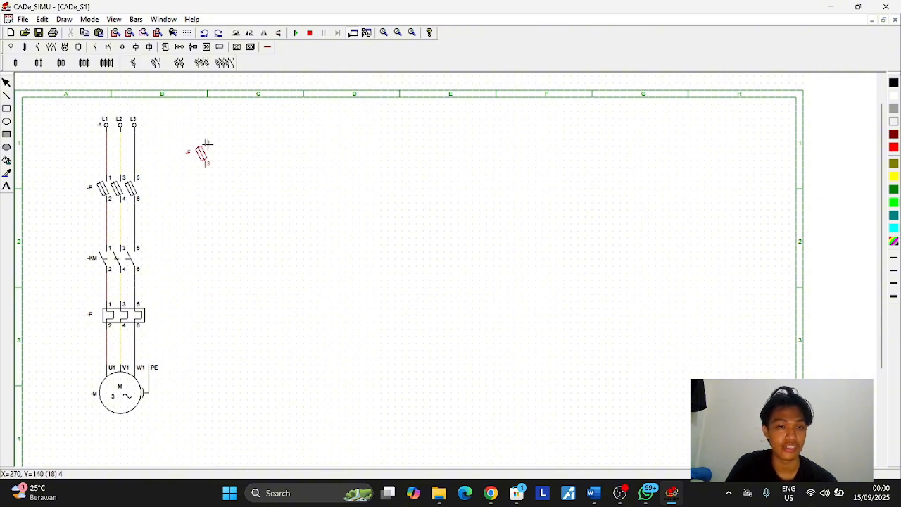
{"action": "left_click", "coordinate": [206, 144]}
- Place a normally open thermal overload contact with terminals 97 and 98 below the single-pole fuse disconnector
{"action": "left_click", "coordinate": [37, 46]}
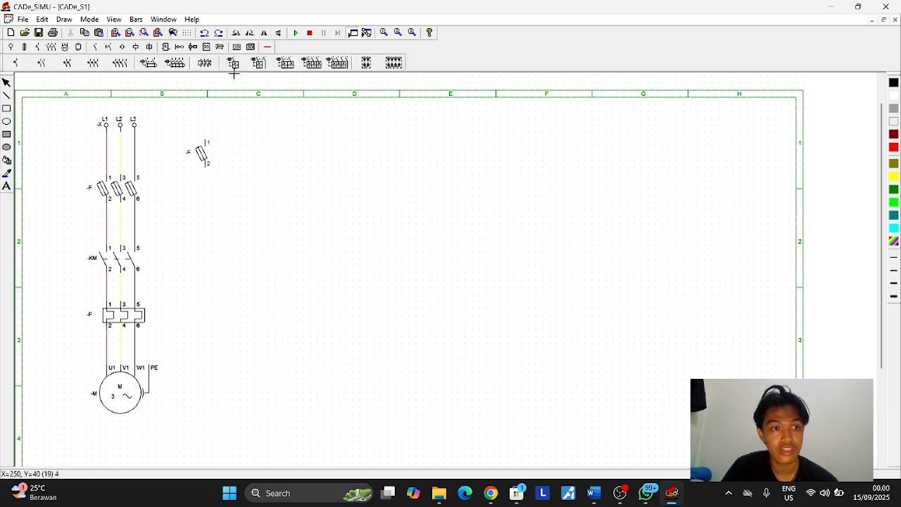
{"action": "left_click", "coordinate": [95, 46]}
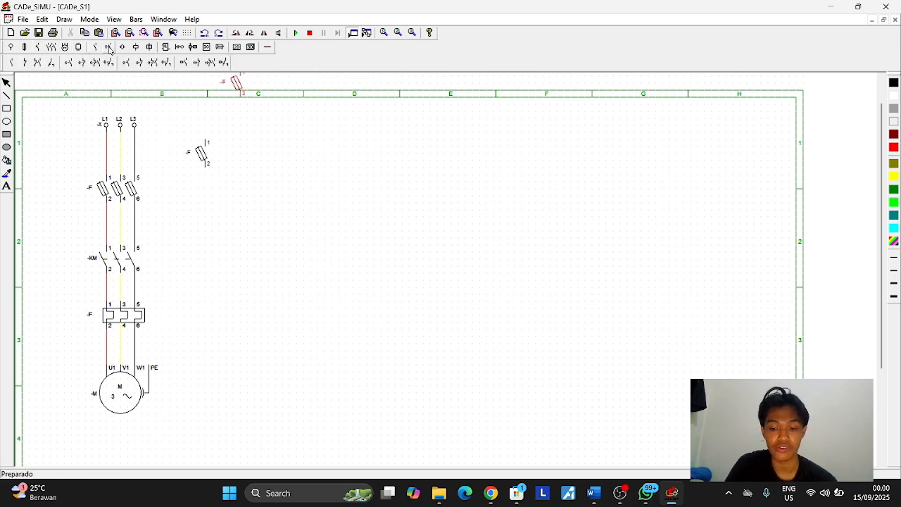
{"action": "left_click", "coordinate": [109, 47]}
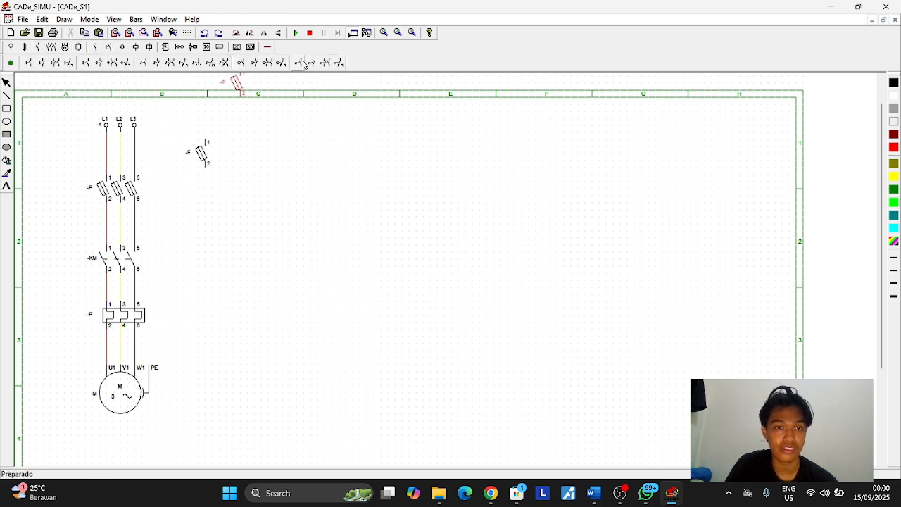
{"action": "left_click", "coordinate": [299, 63]}
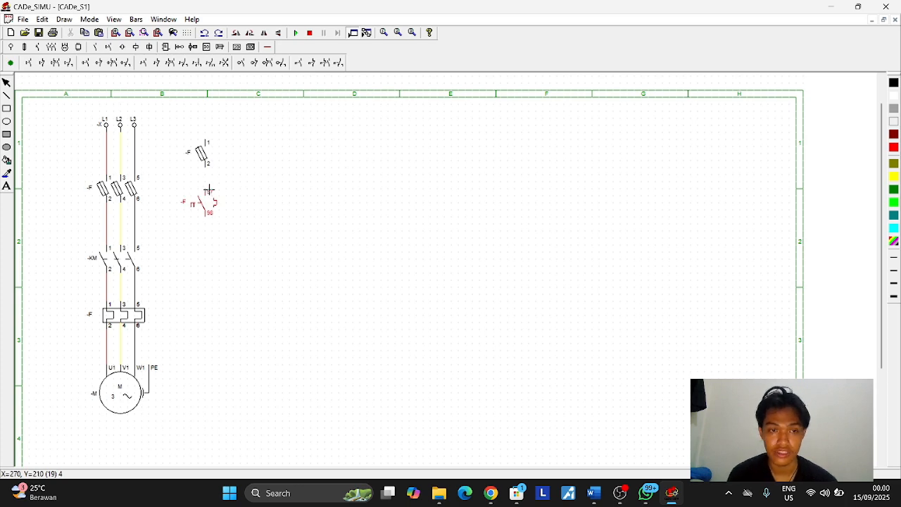
{"action": "left_click", "coordinate": [209, 190]}
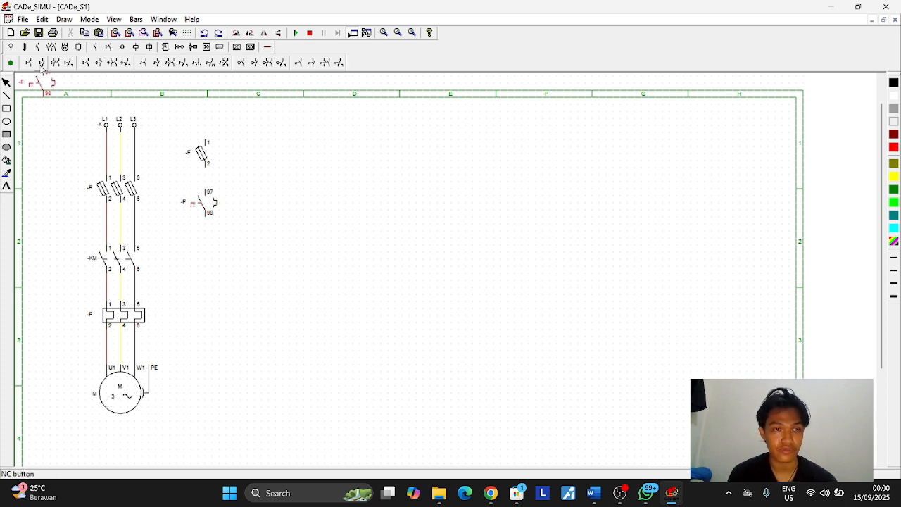
- Place a normally closed push button (11-12) below the overload contact and a normally open push button (13-14) beneath it
{"action": "left_click", "coordinate": [41, 65]}
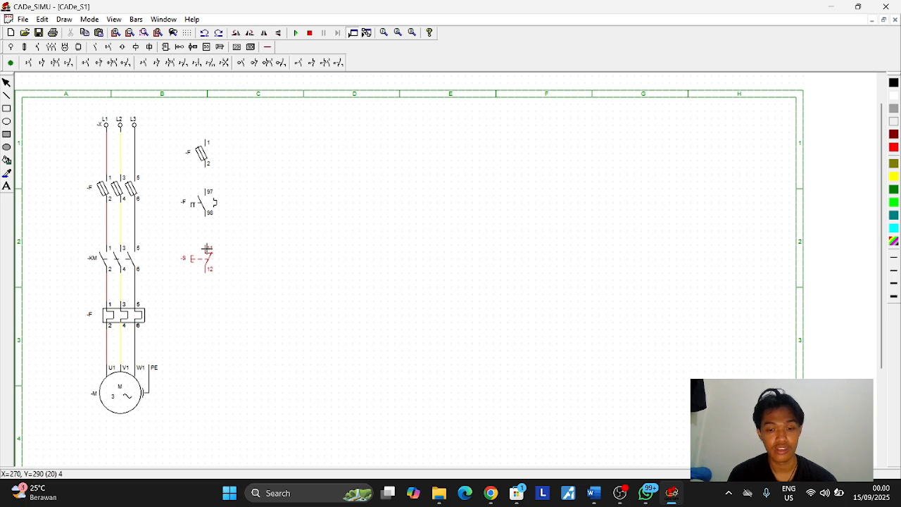
{"action": "left_click", "coordinate": [207, 247]}
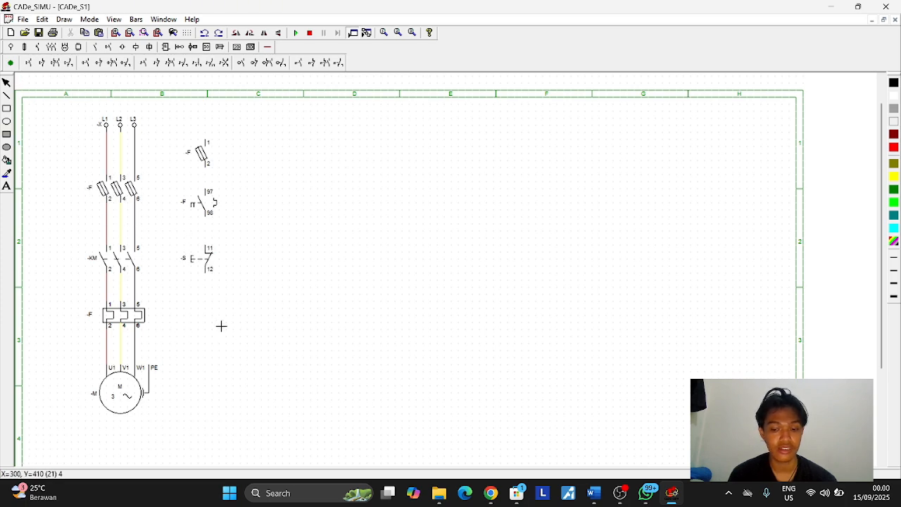
{"action": "left_click", "coordinate": [208, 301]}
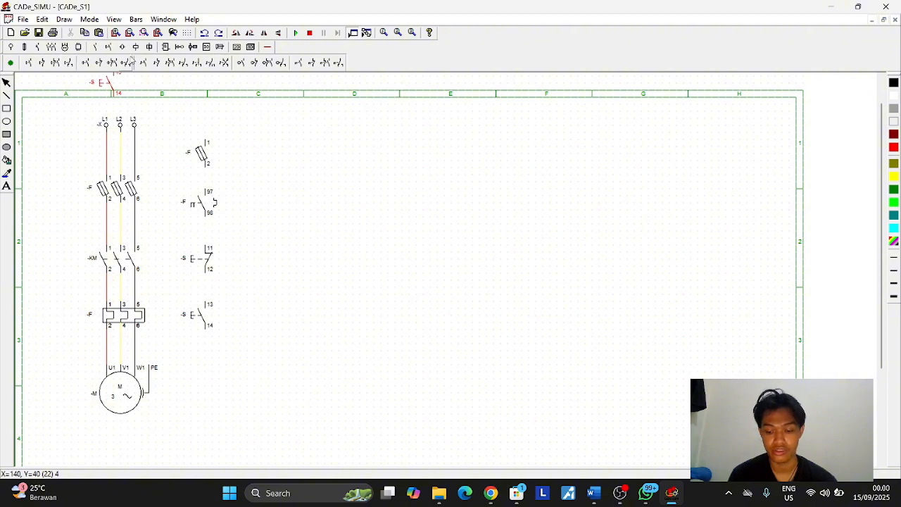
- Place a contactor coil K with terminals A1 and A2 below the normally open push button
{"action": "left_click", "coordinate": [135, 47]}
{"action": "left_click", "coordinate": [9, 63]}
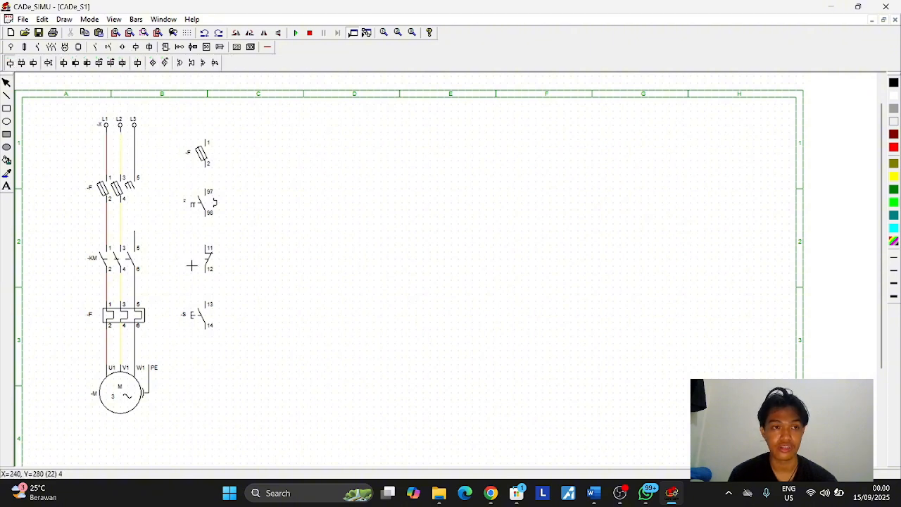
{"action": "left_click", "coordinate": [205, 357]}
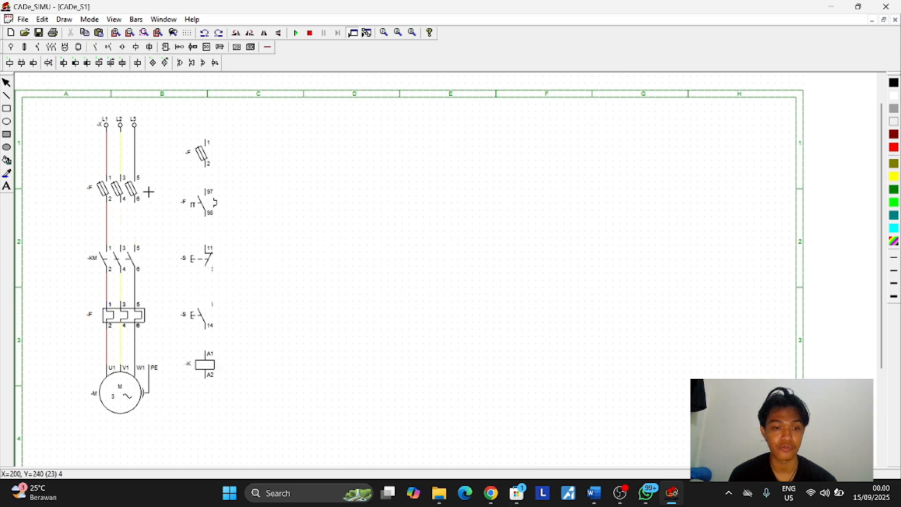
{"action": "left_click", "coordinate": [200, 152]}
{"action": "key", "text": "Delete"}
{"action": "key", "text": "ctrl+z"}
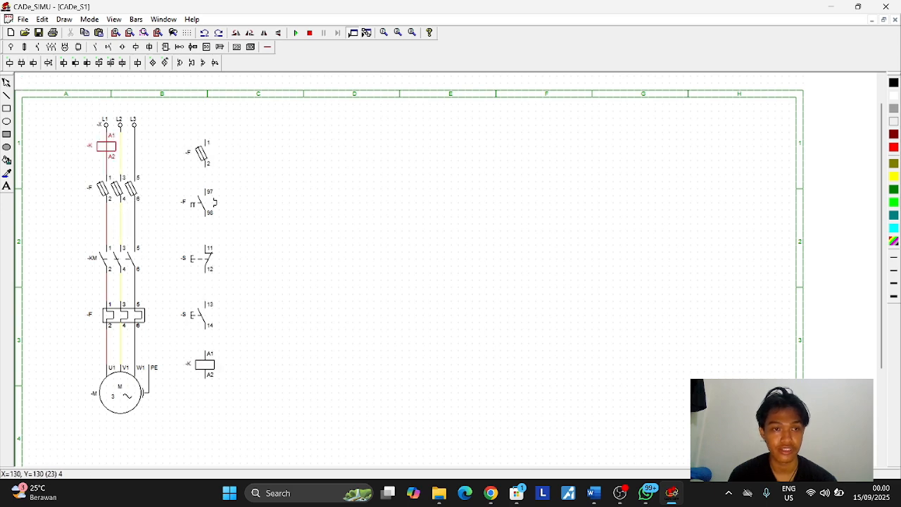
- Rename the three-pole contactor in the power circuit to -K and set its function to K1
{"action": "key", "text": "Escape"}
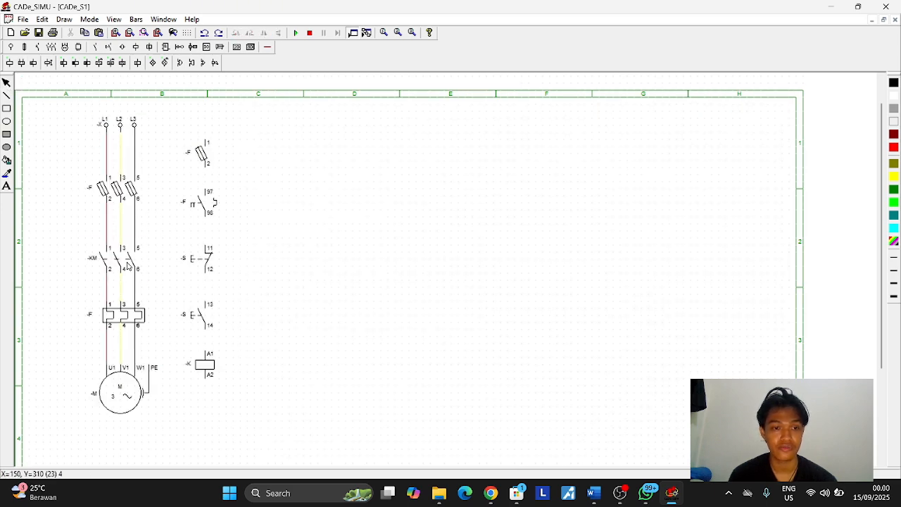
{"action": "double_click", "coordinate": [128, 265]}
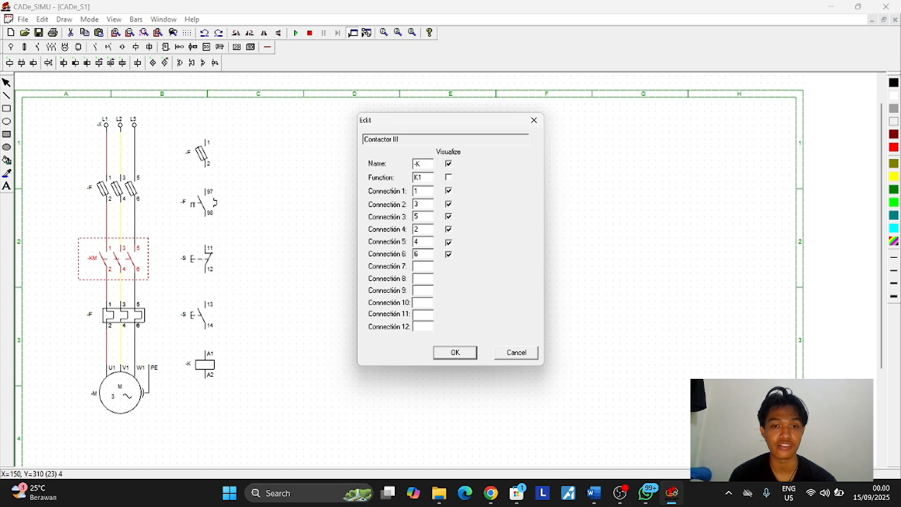
{"action": "key", "text": "Return"}
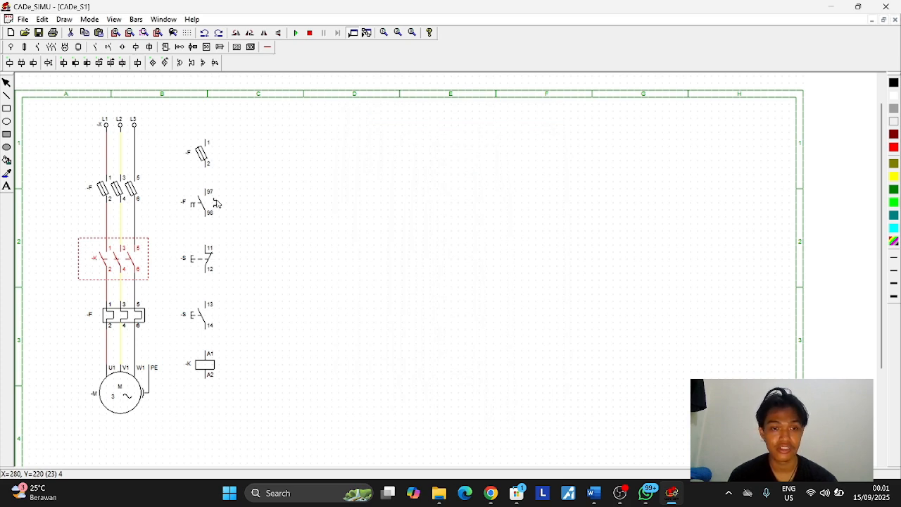
- Delete the duplicate thermal relay overlapping the one in the power circuit
{"action": "double_click", "coordinate": [122, 317]}
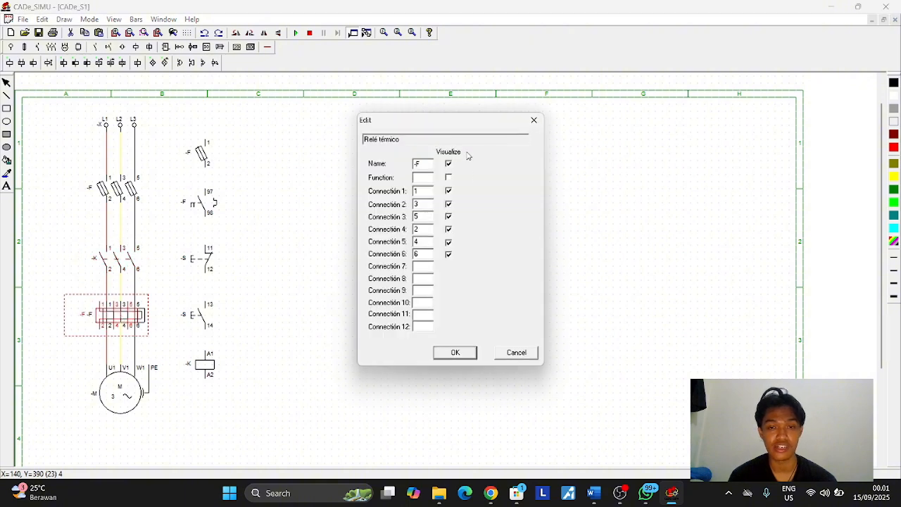
{"action": "left_click", "coordinate": [533, 121]}
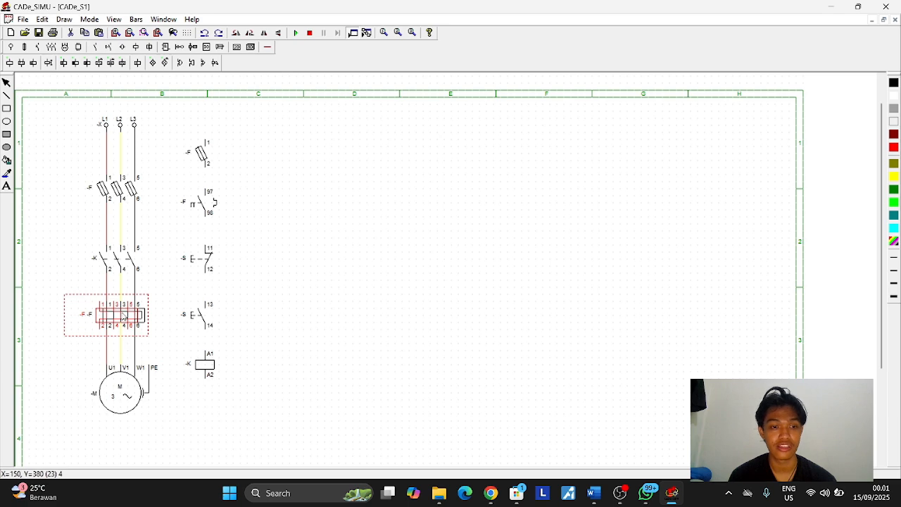
{"action": "left_click_drag", "start_coordinate": [124, 316], "coordinate": [63, 282]}
{"action": "key", "text": "Delete"}
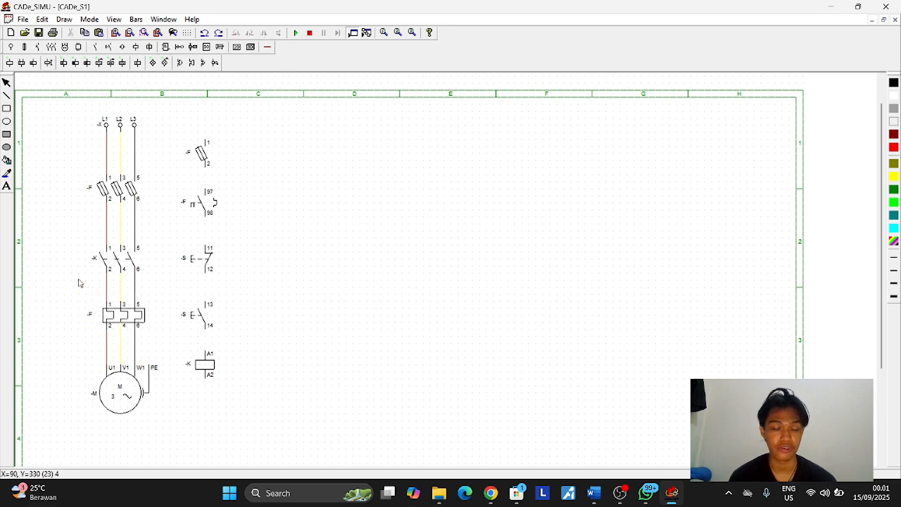
- Set the power circuit's thermal relay function to T1 and fill in the function of the 97-98 overload contact
{"action": "left_click", "coordinate": [118, 318]}
{"action": "double_click", "coordinate": [118, 319]}
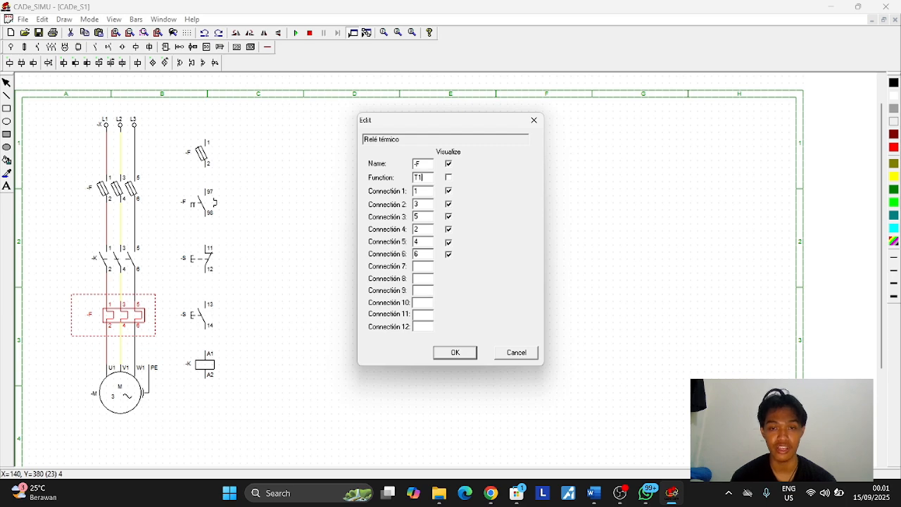
{"action": "key", "text": "Return"}
{"action": "left_click", "coordinate": [369, 187]}
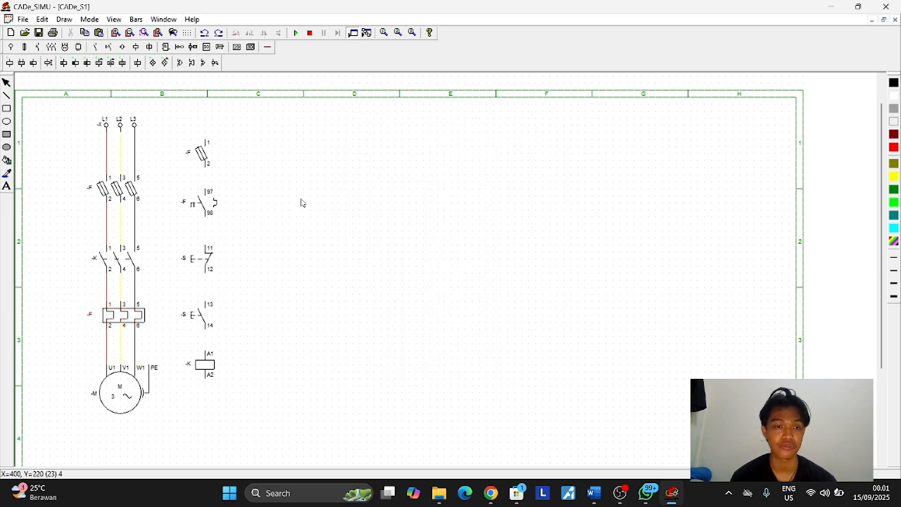
{"action": "left_click_drag", "start_coordinate": [202, 185], "coordinate": [206, 206]}
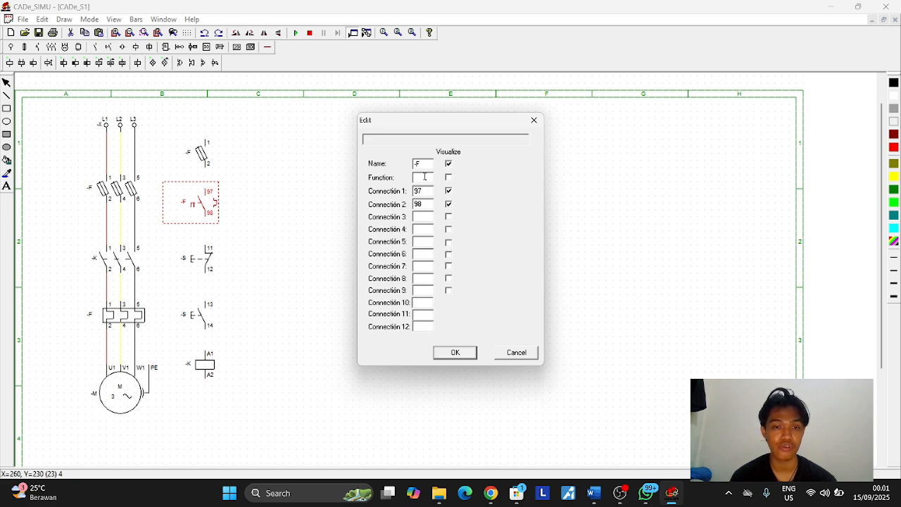
{"action": "key", "text": "Return"}
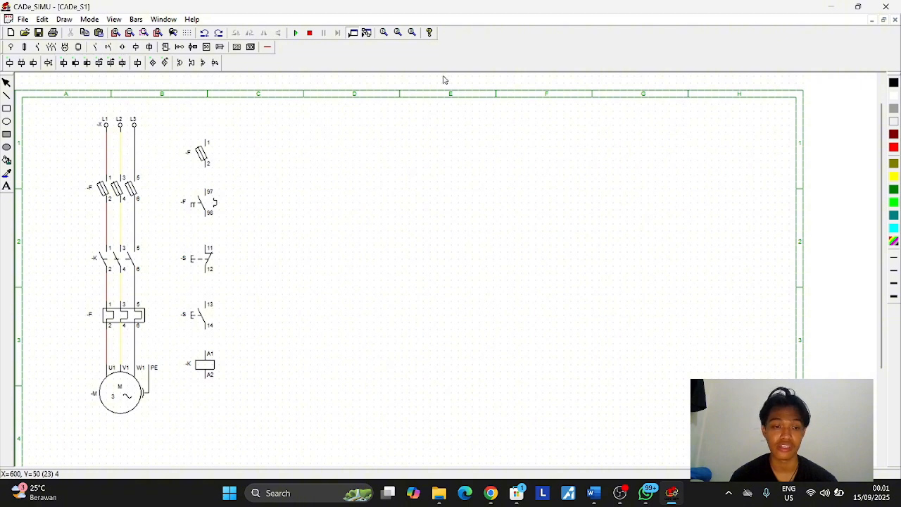
- Wire the control branch in the L1 wire colour from the L1 line through the fuse, overload contact and both push buttons to coil terminal A1
{"action": "left_click", "coordinate": [267, 47]}
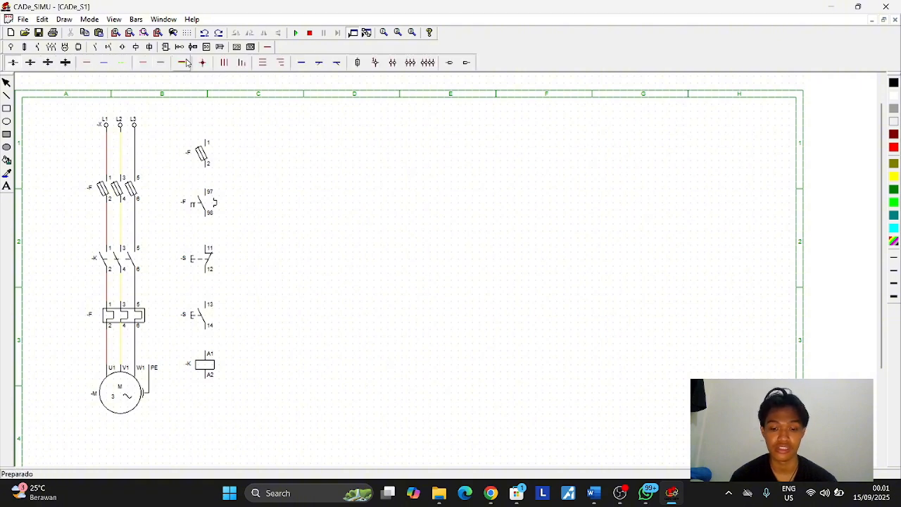
{"action": "left_click_drag", "start_coordinate": [205, 167], "coordinate": [205, 190]}
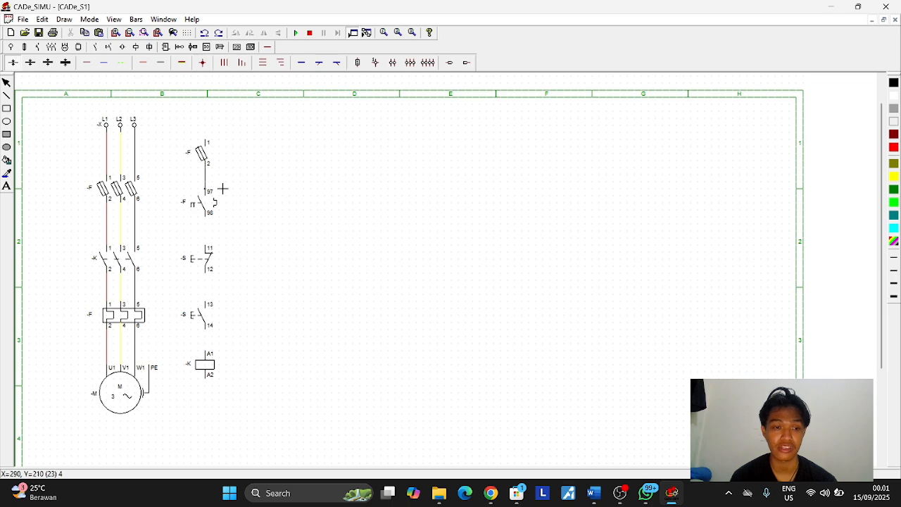
{"action": "key", "text": "ctrl+z"}
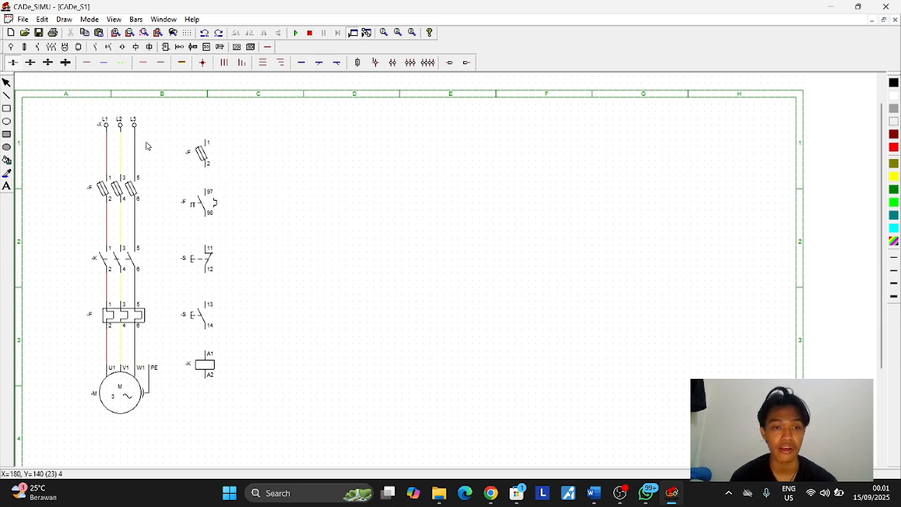
{"action": "left_click", "coordinate": [180, 66]}
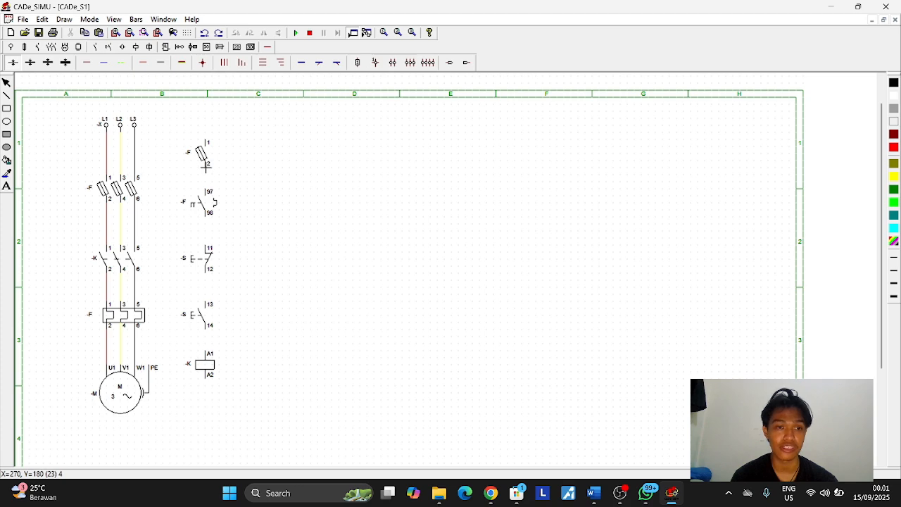
{"action": "left_click_drag", "start_coordinate": [206, 166], "coordinate": [215, 189]}
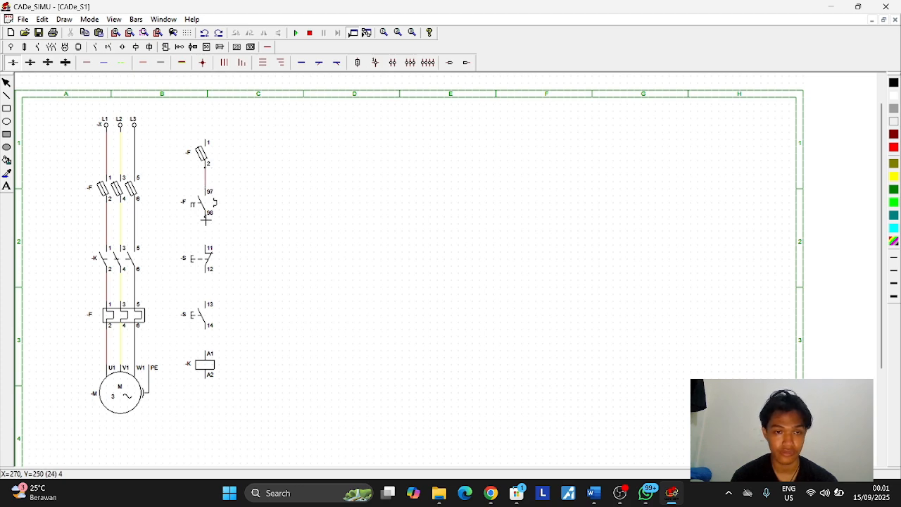
{"action": "left_click_drag", "start_coordinate": [205, 220], "coordinate": [220, 351]}
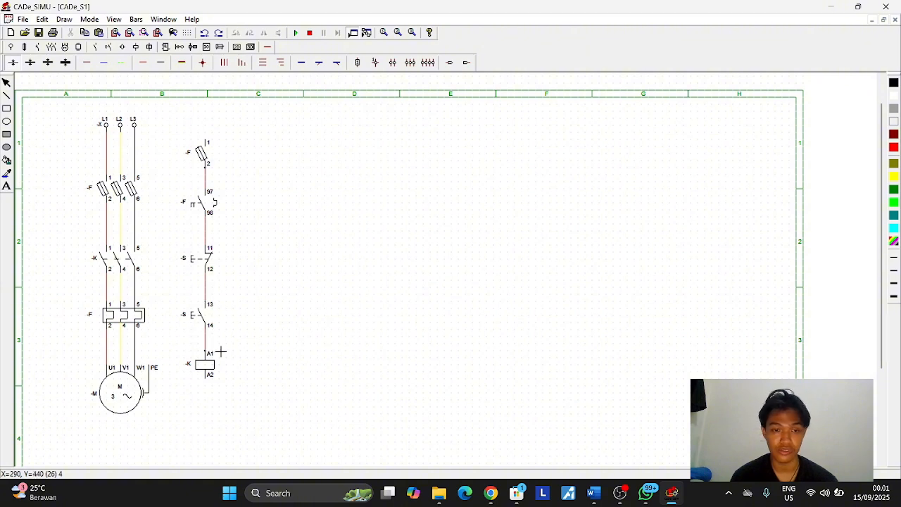
{"action": "left_click_drag", "start_coordinate": [206, 140], "coordinate": [105, 140]}
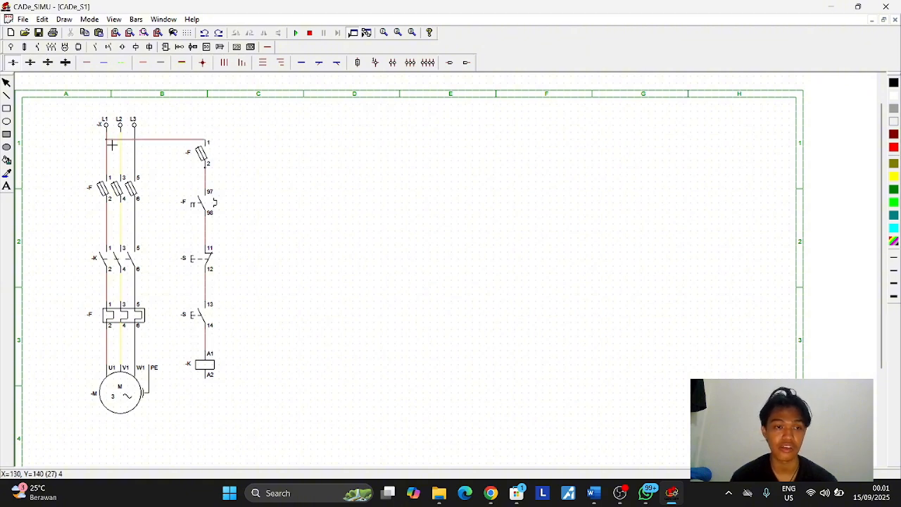
- Place a normally open contact K (13-14) beside the 13-14 push button and a normally closed contact K (11-12) next to it
{"action": "left_click", "coordinate": [107, 48]}
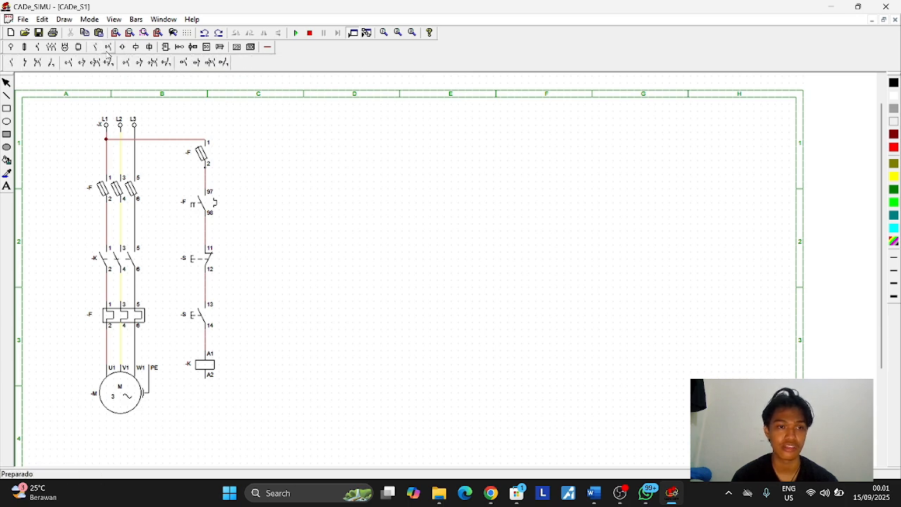
{"action": "left_click", "coordinate": [10, 62]}
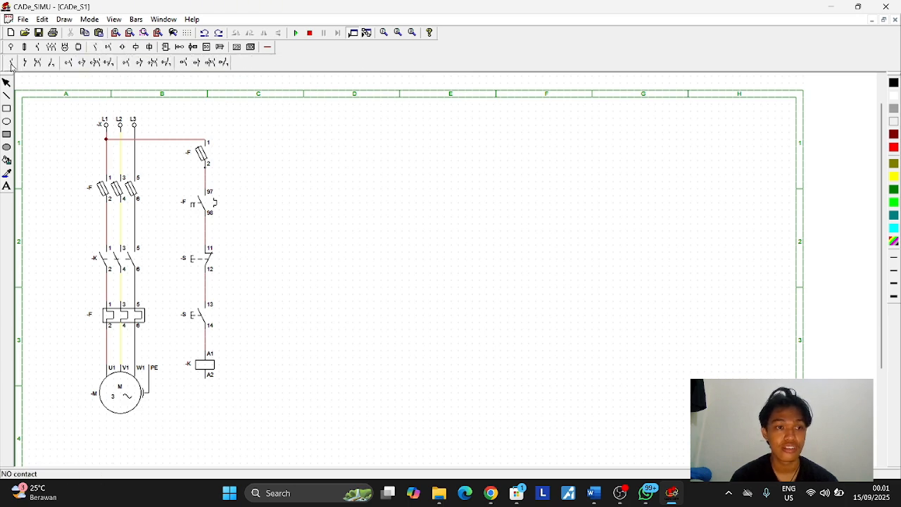
{"action": "left_click", "coordinate": [266, 305]}
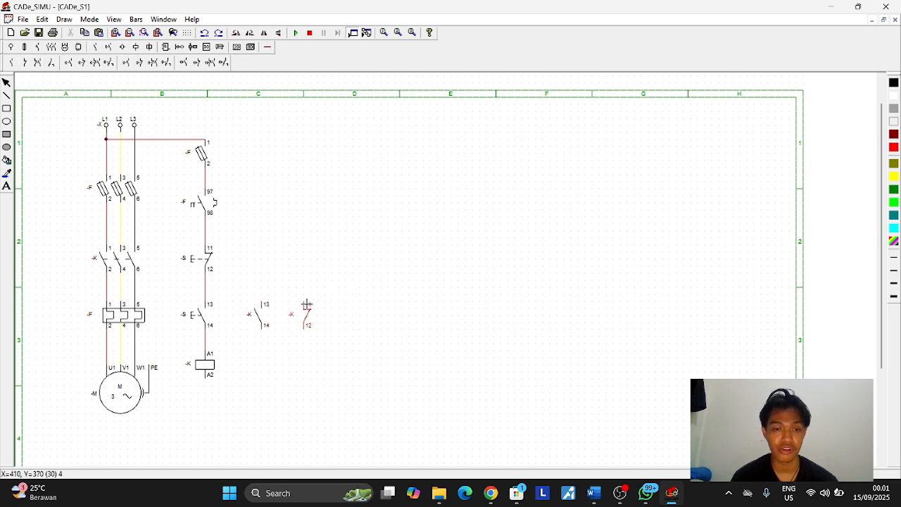
{"action": "left_click", "coordinate": [307, 307]}
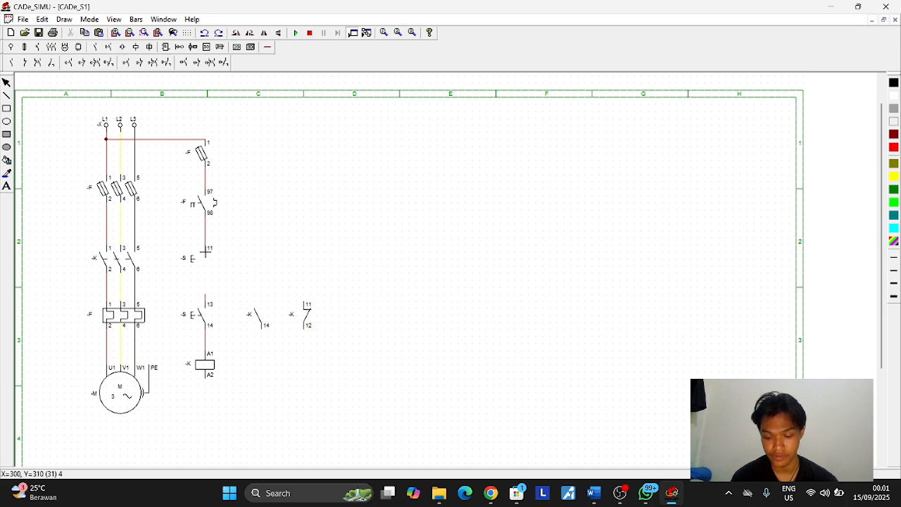
- Place a neutral supply terminal N between the motor and the contactor coil
{"action": "left_click", "coordinate": [10, 47]}
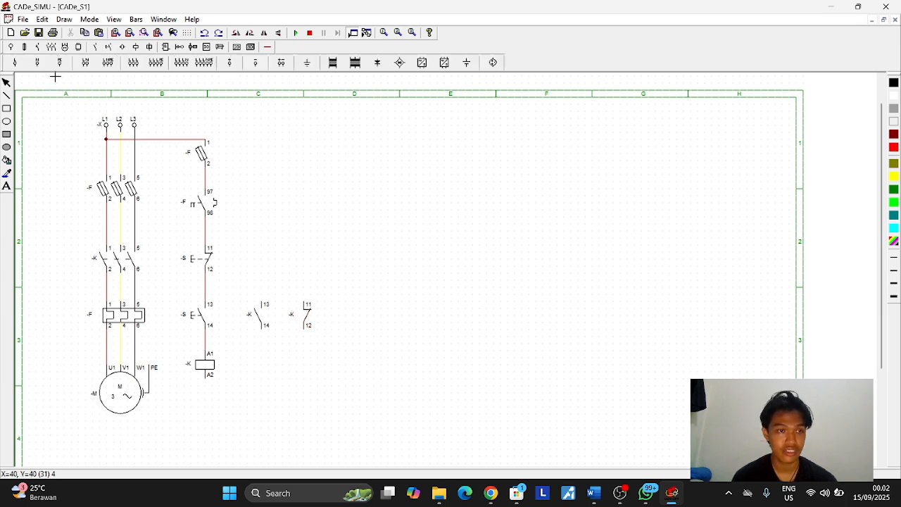
{"action": "left_click", "coordinate": [37, 62]}
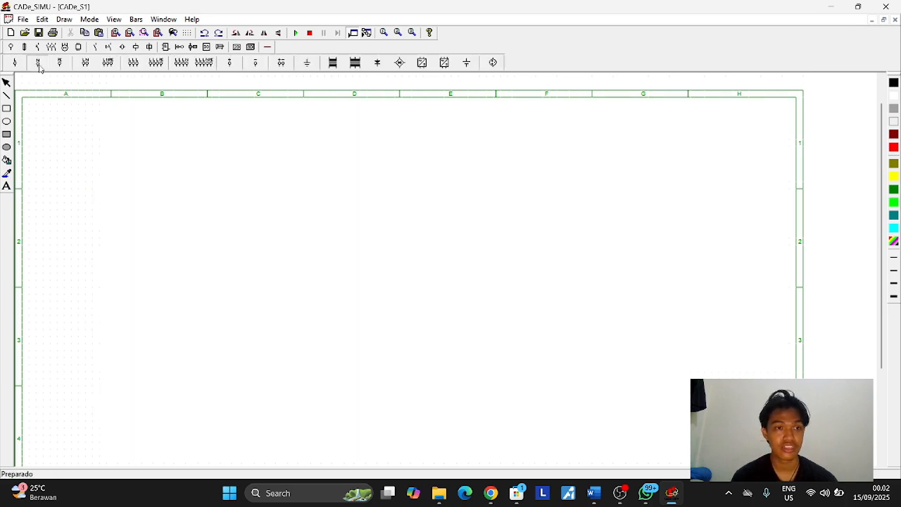
{"action": "left_click", "coordinate": [182, 386]}
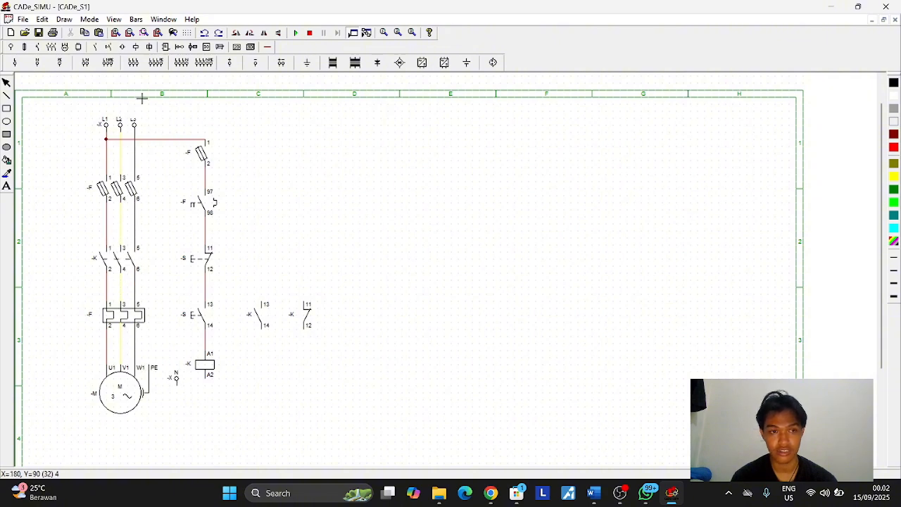
- Place two signal lamps H (X1-X2), one below each auxiliary contact K
{"action": "left_click", "coordinate": [136, 47]}
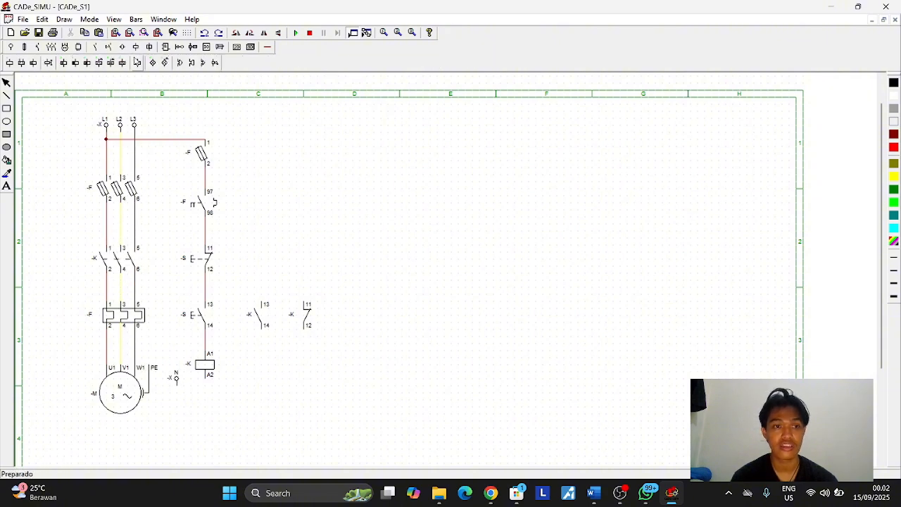
{"action": "left_click", "coordinate": [152, 63]}
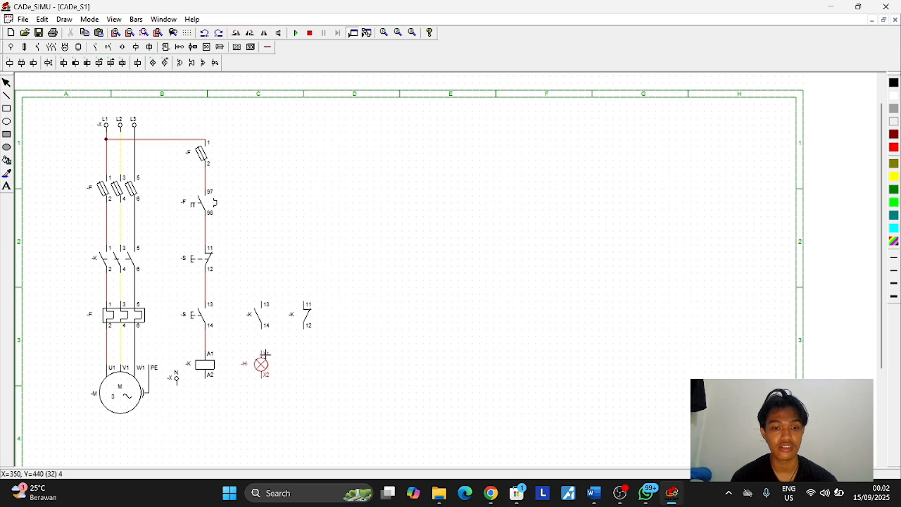
{"action": "left_click", "coordinate": [265, 353]}
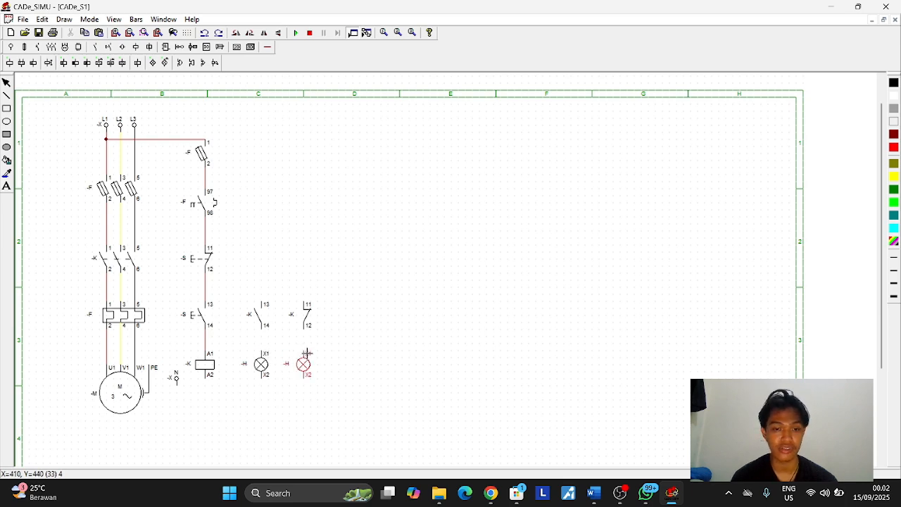
{"action": "left_click", "coordinate": [308, 353]}
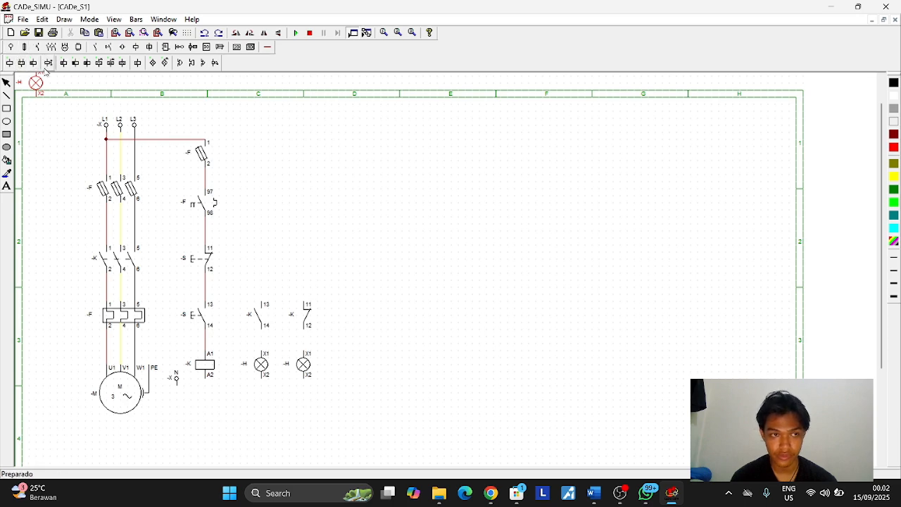
{"action": "left_click", "coordinate": [9, 84]}
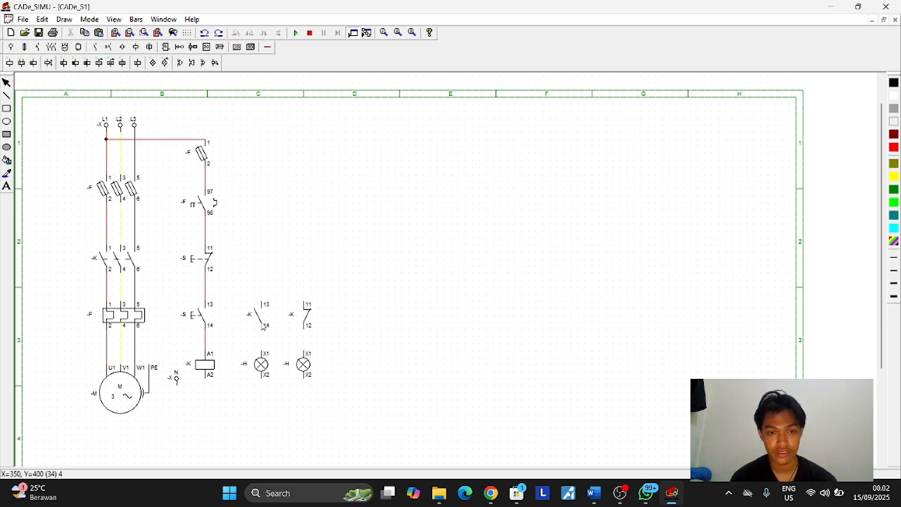
- Fill in the function of the contactor coil K
{"action": "double_click", "coordinate": [207, 367]}
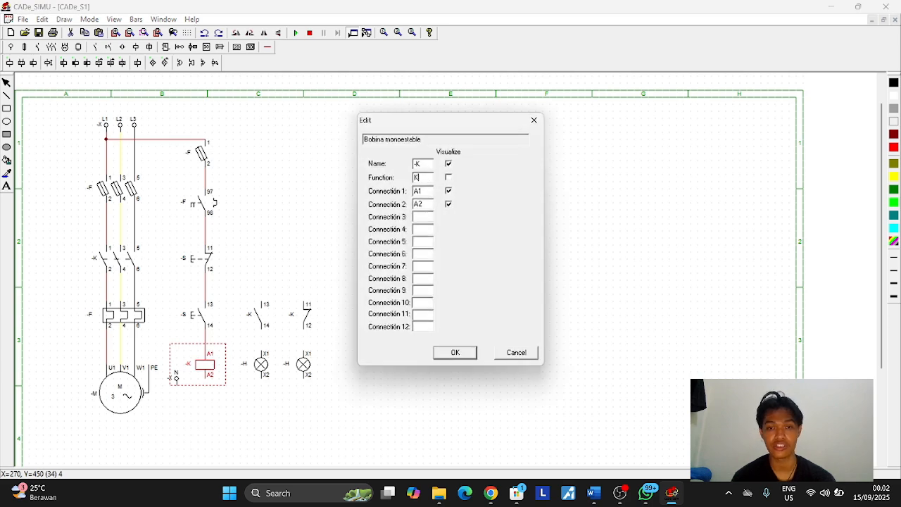
{"action": "key", "text": "Return"}
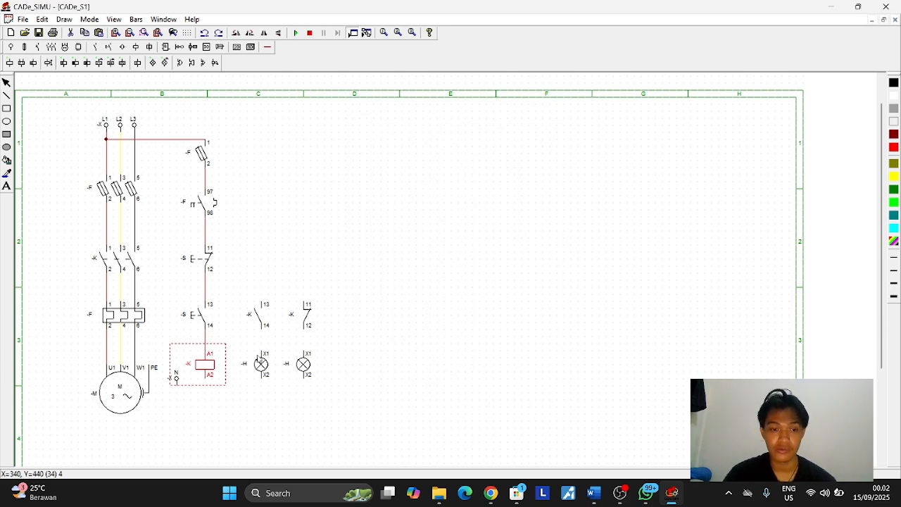
- Name the normally closed push button OFF and the normally open push button ON
{"action": "double_click", "coordinate": [203, 259]}
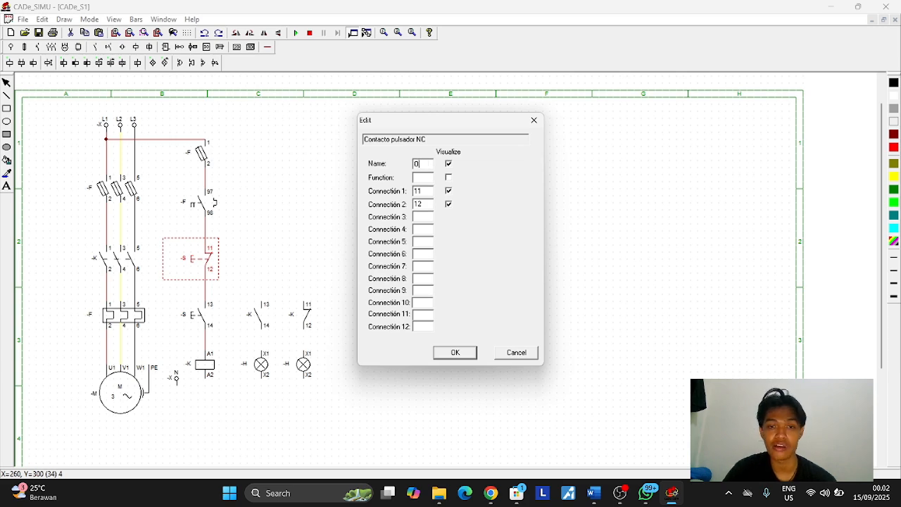
{"action": "type", "text": "OFF"}
{"action": "key", "text": "Return"}
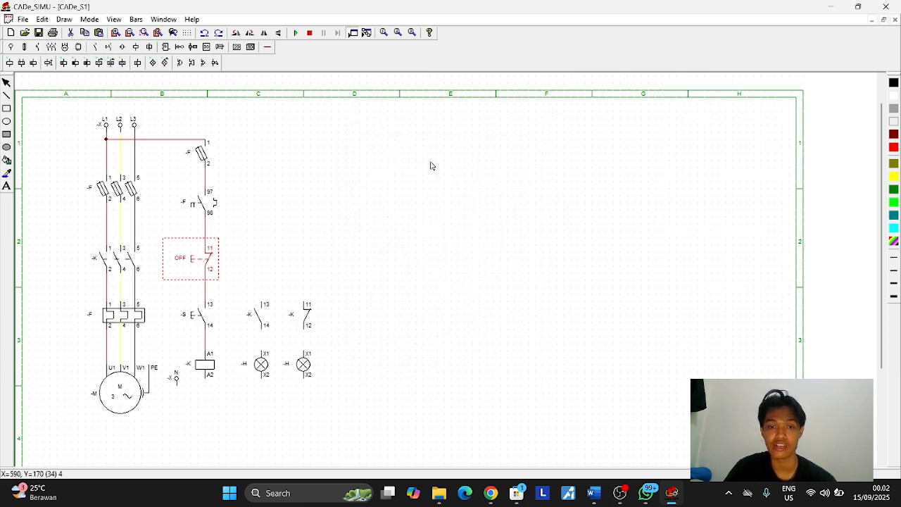
{"action": "left_click", "coordinate": [208, 317]}
{"action": "double_click", "coordinate": [207, 317]}
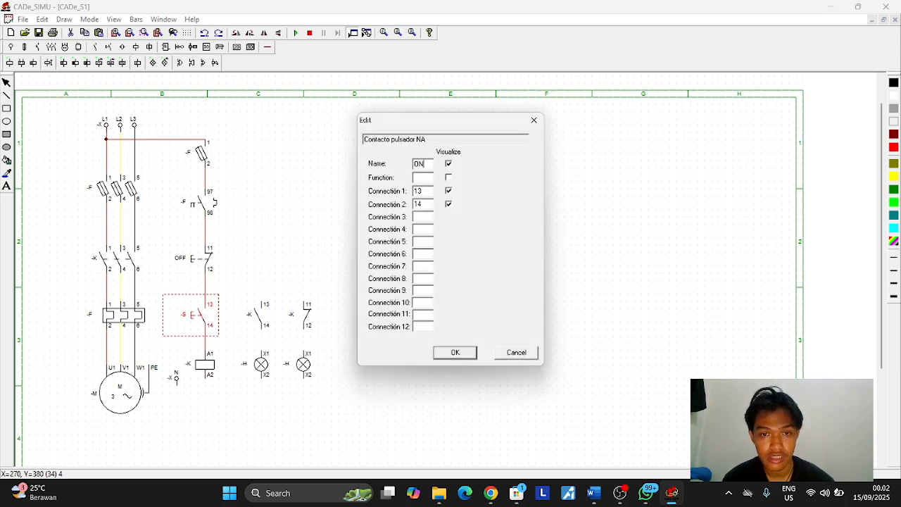
{"action": "type", "text": "ON"}
{"action": "key", "text": "Return"}
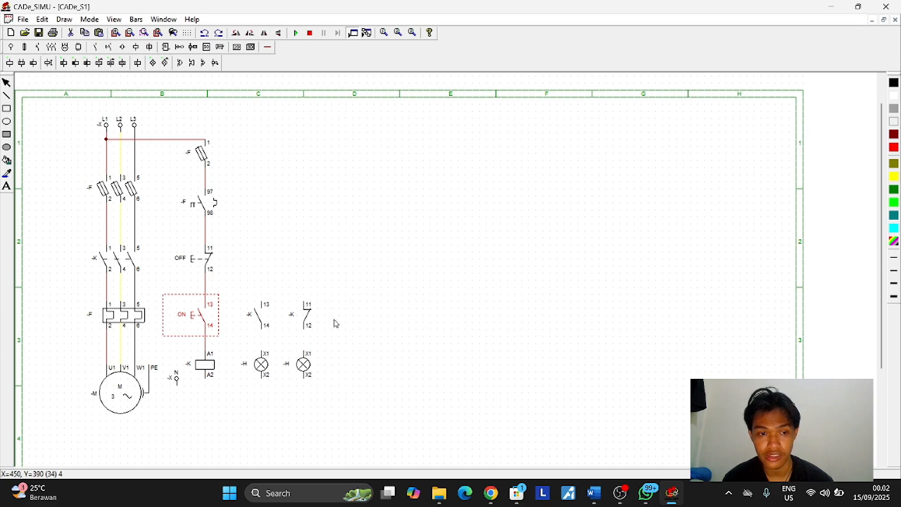
- Set the function of both auxiliary contacts K, the normally open and the normally closed one, to K1
{"action": "left_click", "coordinate": [262, 326]}
{"action": "double_click", "coordinate": [263, 325]}
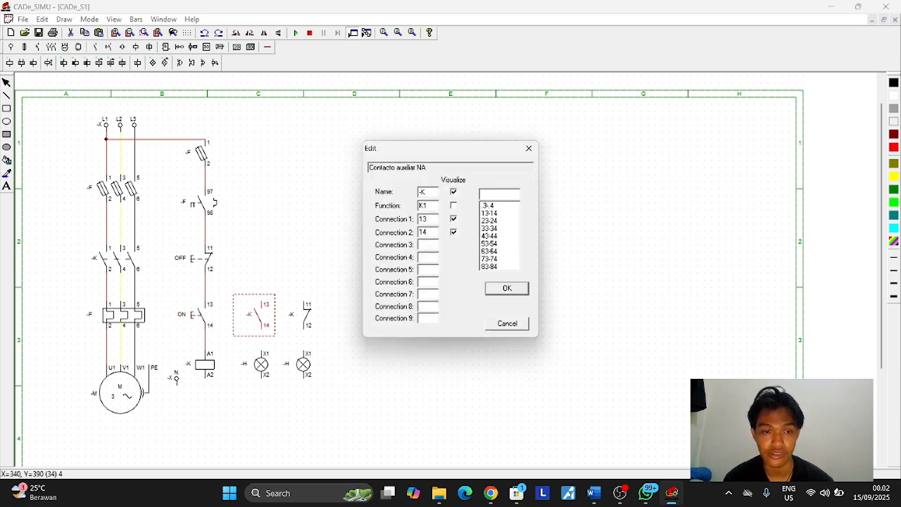
{"action": "key", "text": "Return"}
{"action": "left_click", "coordinate": [305, 318]}
{"action": "double_click", "coordinate": [306, 318]}
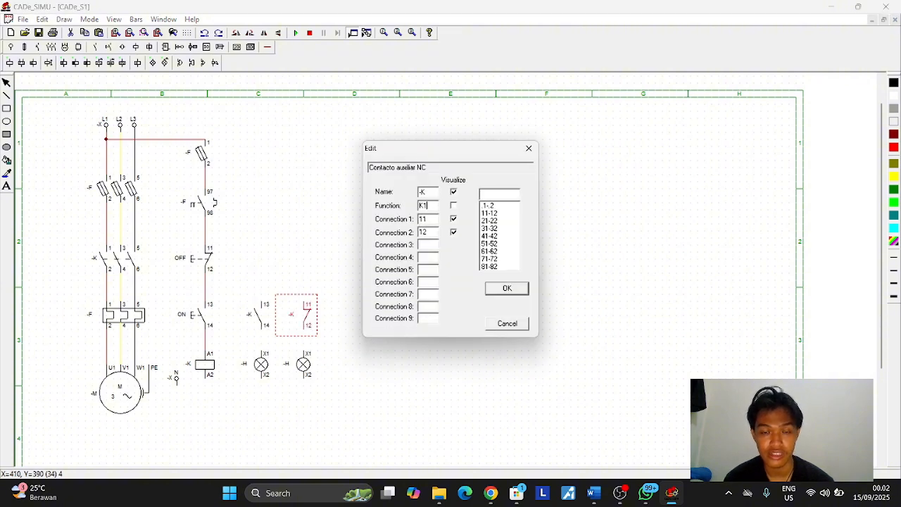
{"action": "key", "text": "Return"}
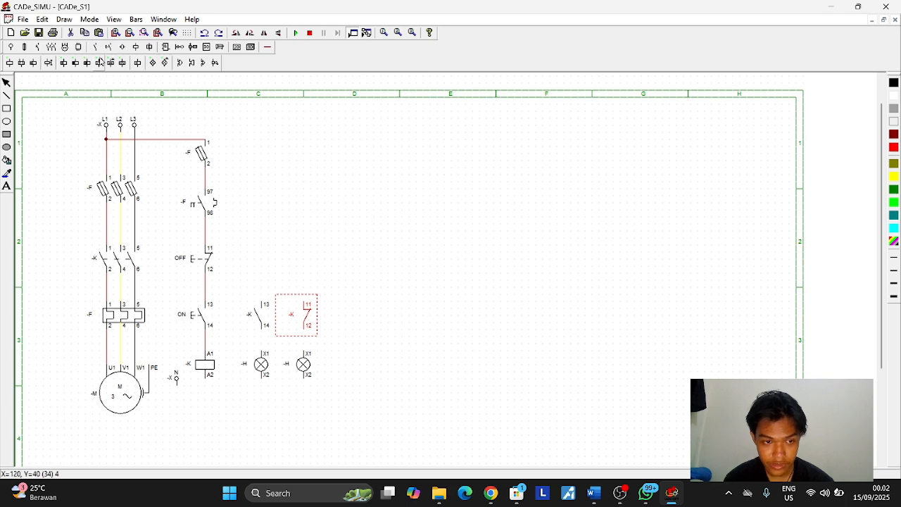
- Draw the neutral wire from terminal N to X2 of both signal lamps and A2 of contactor coil K
{"action": "left_click", "coordinate": [267, 47]}
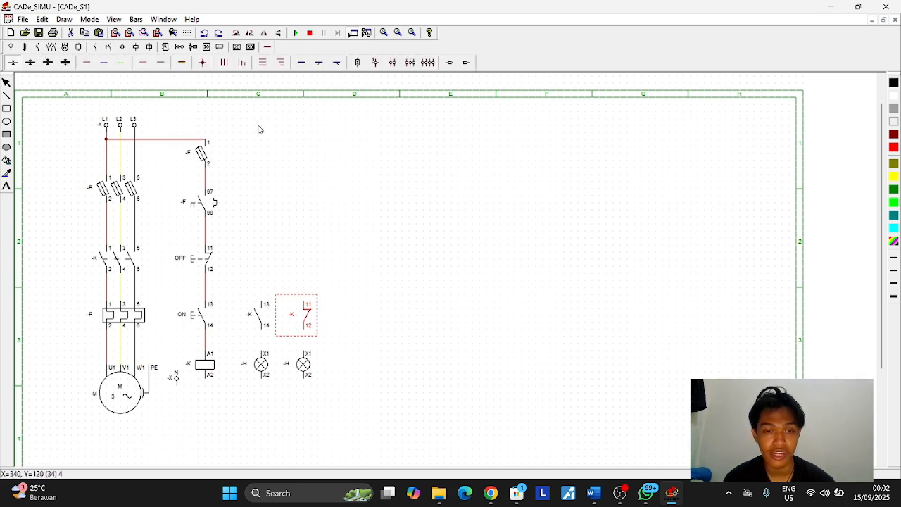
{"action": "left_click", "coordinate": [123, 64]}
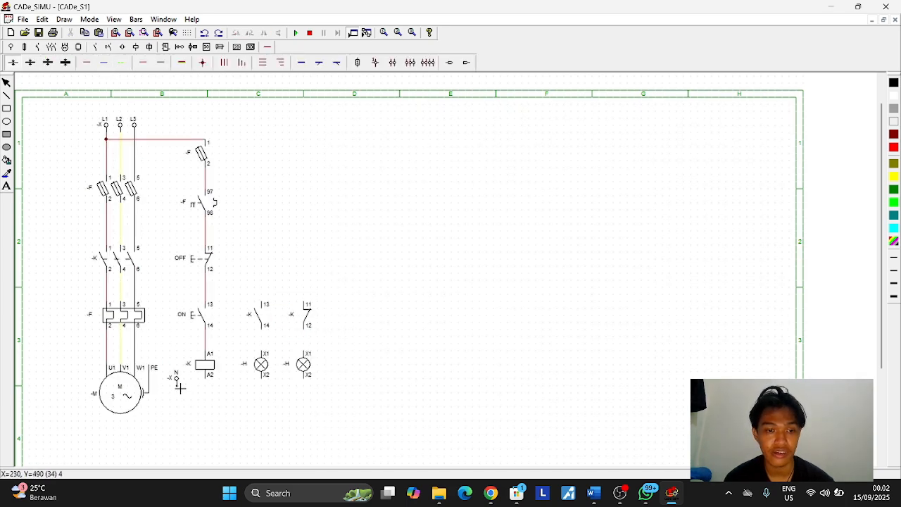
{"action": "left_click", "coordinate": [176, 386]}
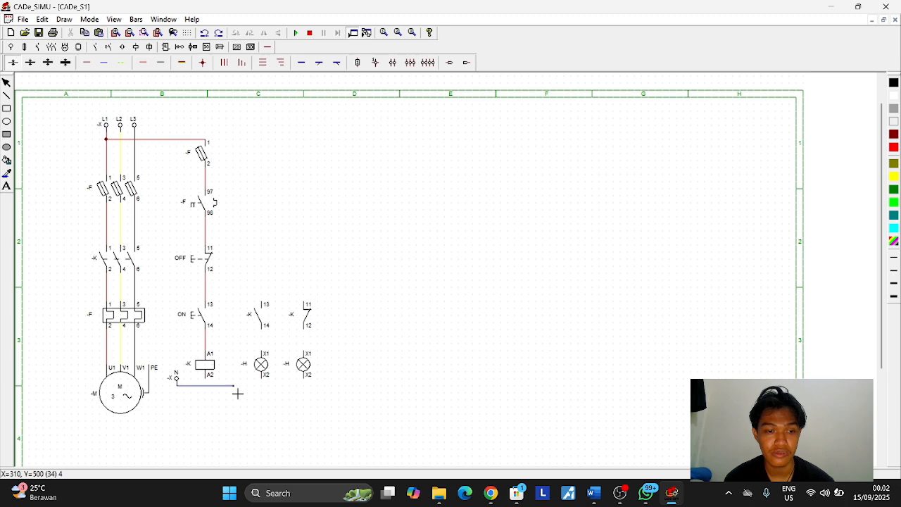
{"action": "left_click", "coordinate": [304, 385]}
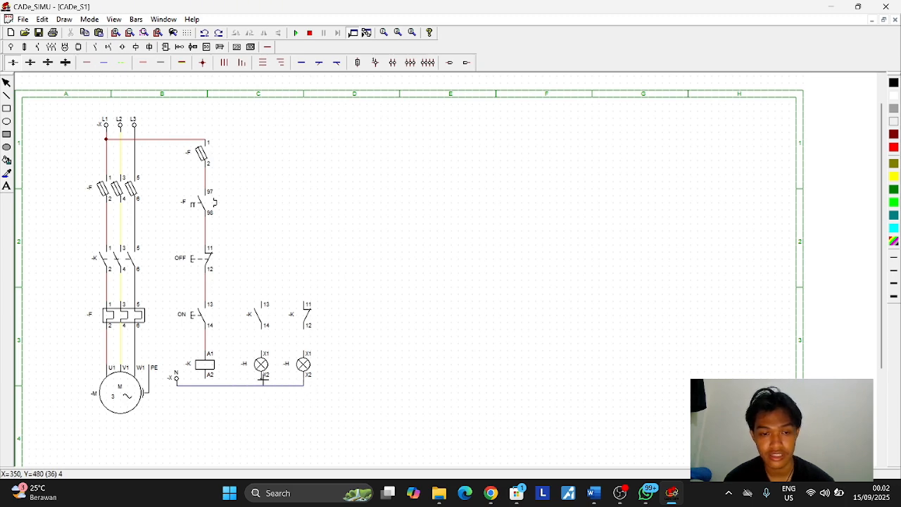
{"action": "left_click", "coordinate": [263, 386]}
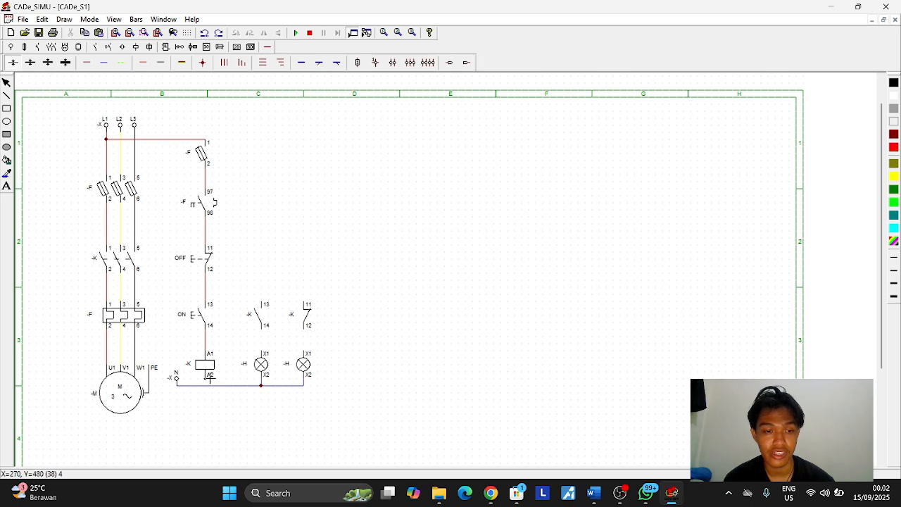
{"action": "left_click", "coordinate": [205, 385]}
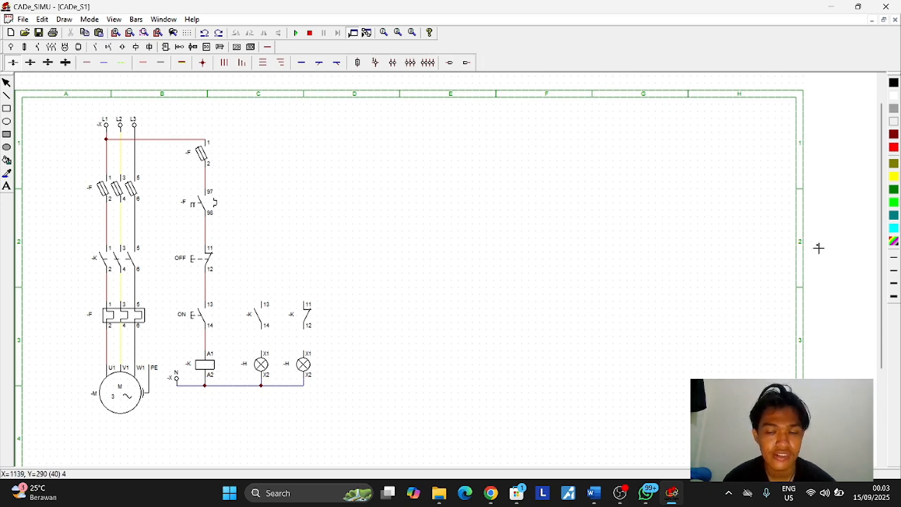
- Wire terminal 14 of the normally open contact K and terminal 12 of the normally closed contact K to X1 of the lamps below
{"action": "left_click", "coordinate": [184, 67]}
{"action": "left_click_drag", "start_coordinate": [263, 331], "coordinate": [261, 352]}
{"action": "left_click_drag", "start_coordinate": [306, 325], "coordinate": [312, 353]}
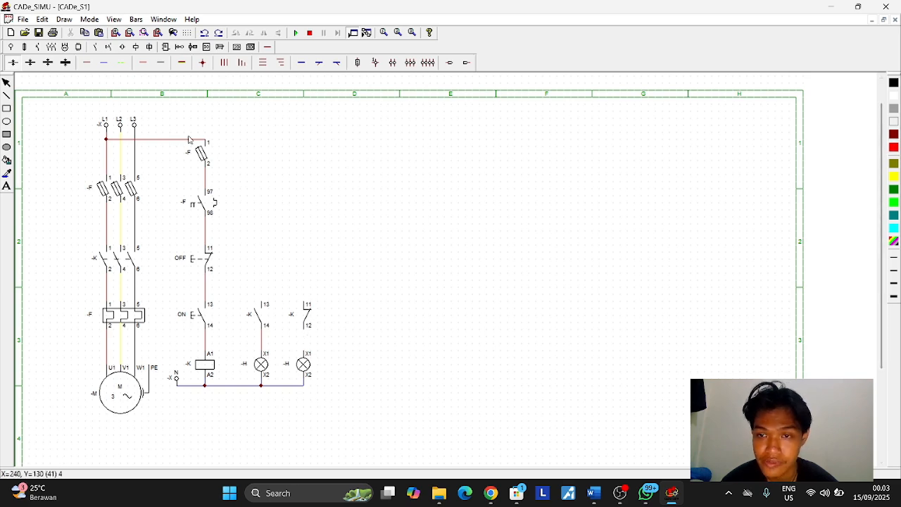
{"action": "left_click", "coordinate": [183, 64]}
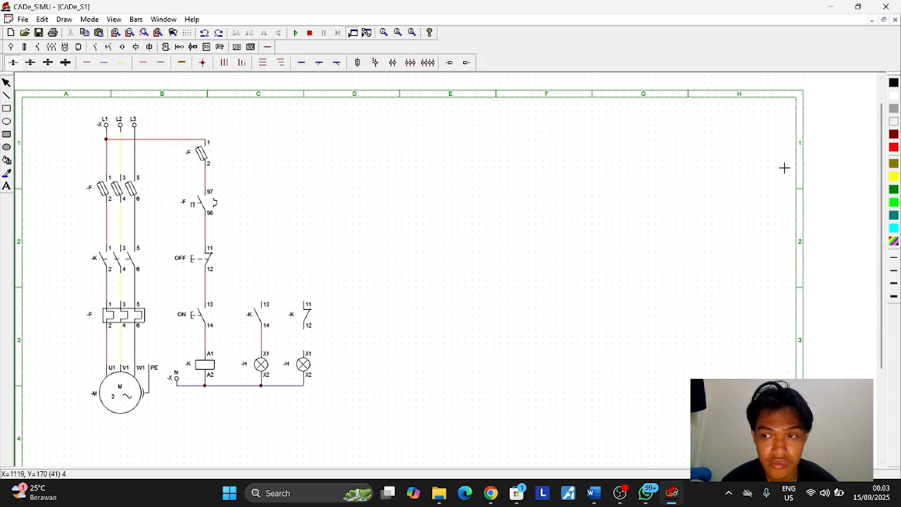
{"action": "left_click_drag", "start_coordinate": [305, 329], "coordinate": [327, 353]}
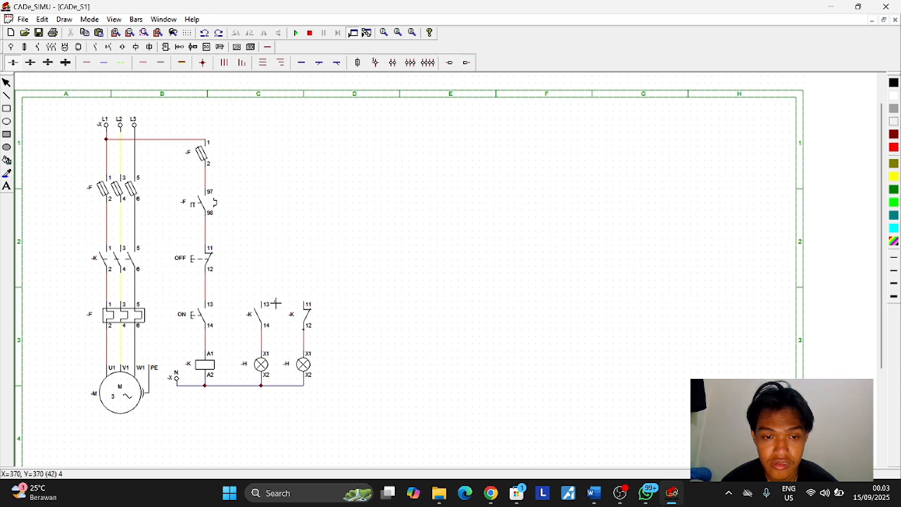
- Feed the normally open contact K from below OFF and the normally closed one from above OFF, and link terminal 14 of K and ON
{"action": "left_click_drag", "start_coordinate": [264, 302], "coordinate": [205, 288]}
{"action": "left_click_drag", "start_coordinate": [303, 303], "coordinate": [205, 231]}
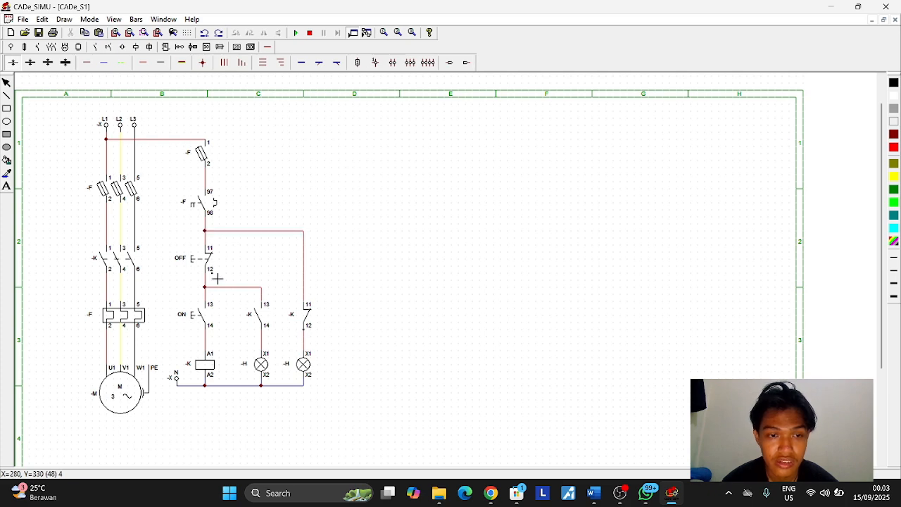
{"action": "left_click_drag", "start_coordinate": [204, 338], "coordinate": [262, 337]}
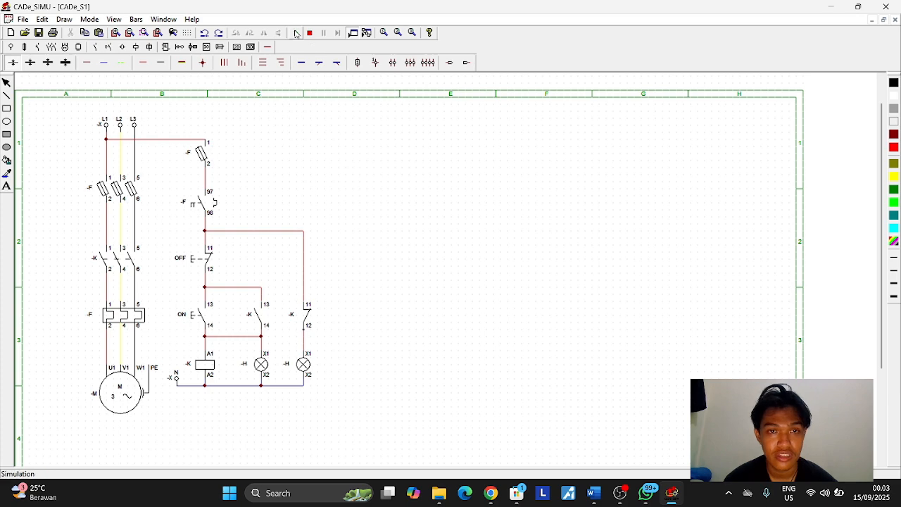
- Simulate the circuit with the fuses and overload contact closed, operate the ON push button, and stop the simulation
{"action": "left_click", "coordinate": [297, 34]}
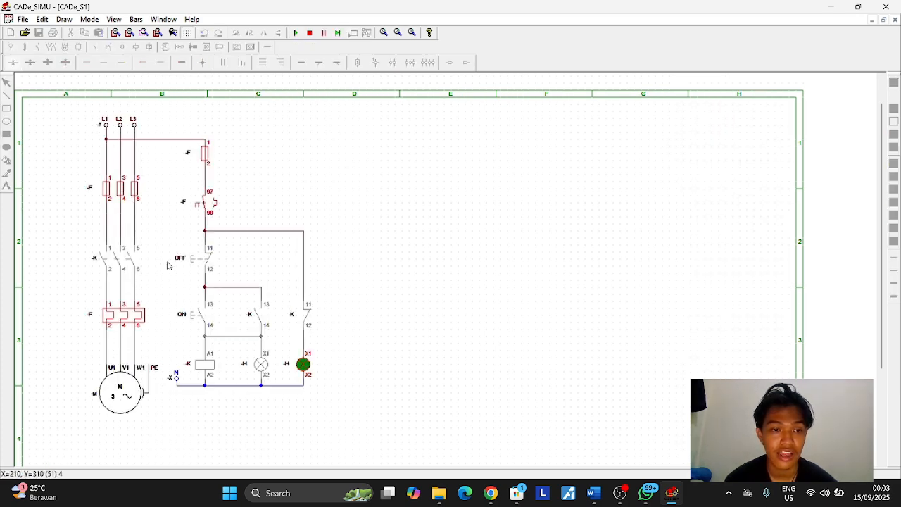
{"action": "left_click", "coordinate": [200, 318]}
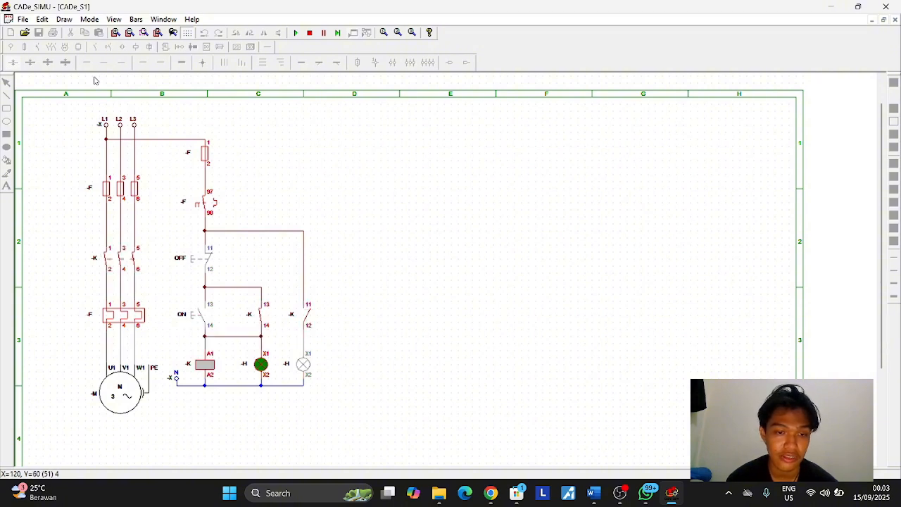
{"action": "left_click", "coordinate": [296, 32]}
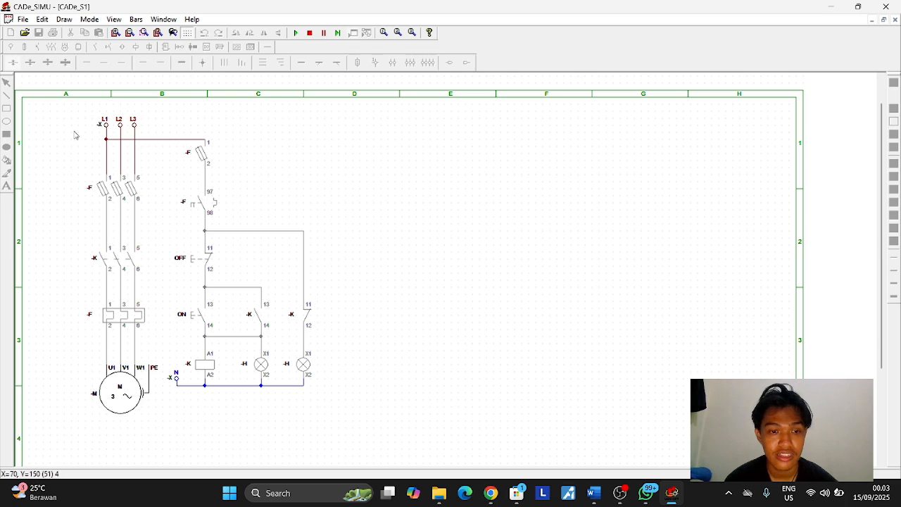
{"action": "left_click", "coordinate": [309, 32]}
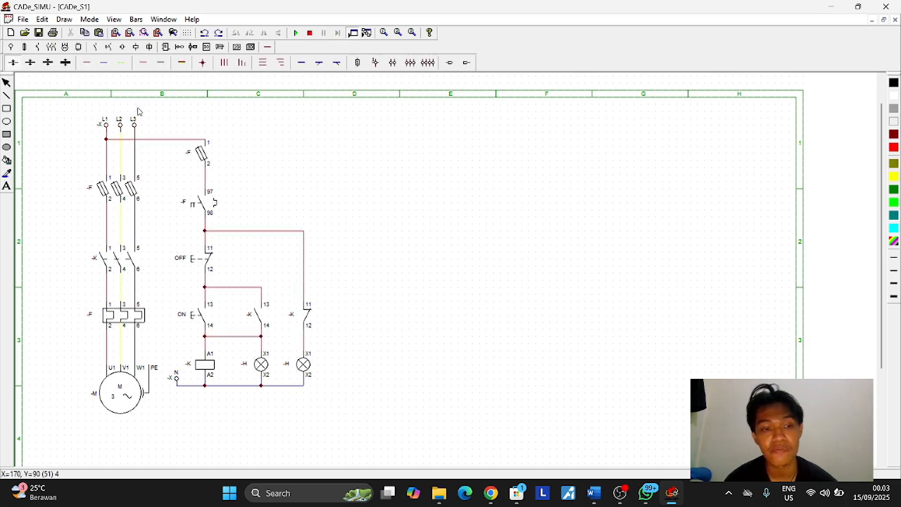
- Place an earth symbol below the motor and connect it to the motor's PE terminal with a dotted protective earth wire
{"action": "left_click", "coordinate": [24, 46]}
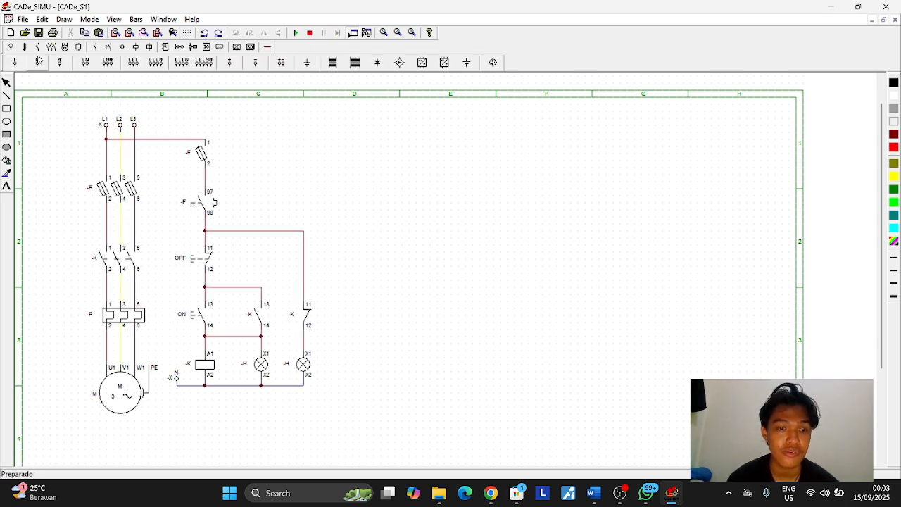
{"action": "left_click", "coordinate": [307, 62]}
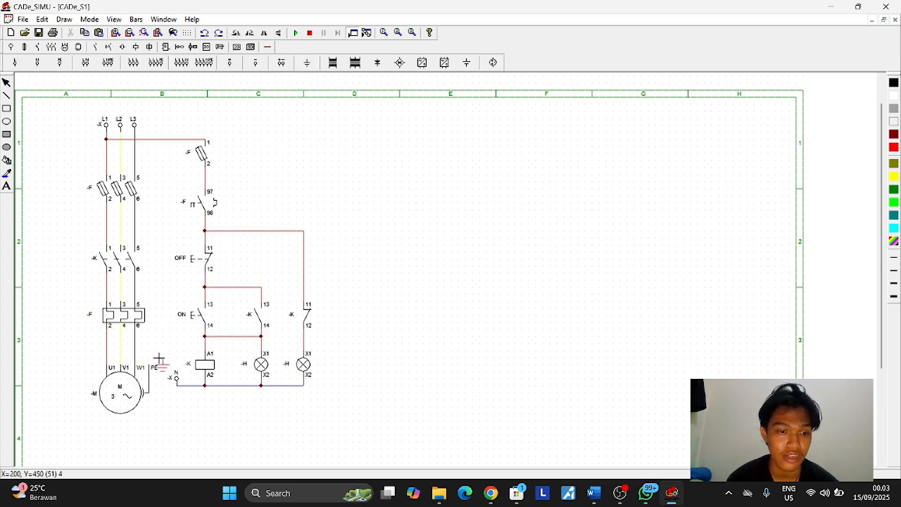
{"action": "left_click", "coordinate": [169, 426]}
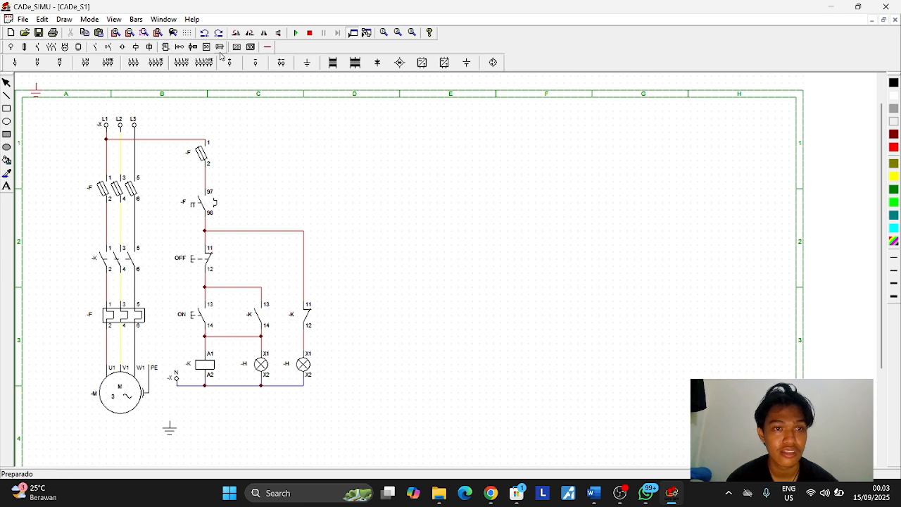
{"action": "left_click", "coordinate": [268, 47]}
{"action": "left_click", "coordinate": [121, 63]}
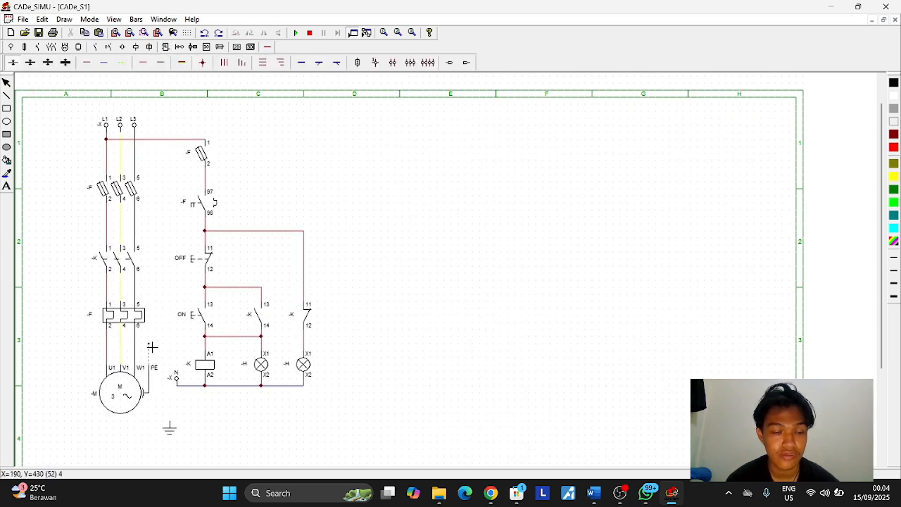
{"action": "left_click", "coordinate": [151, 345]}
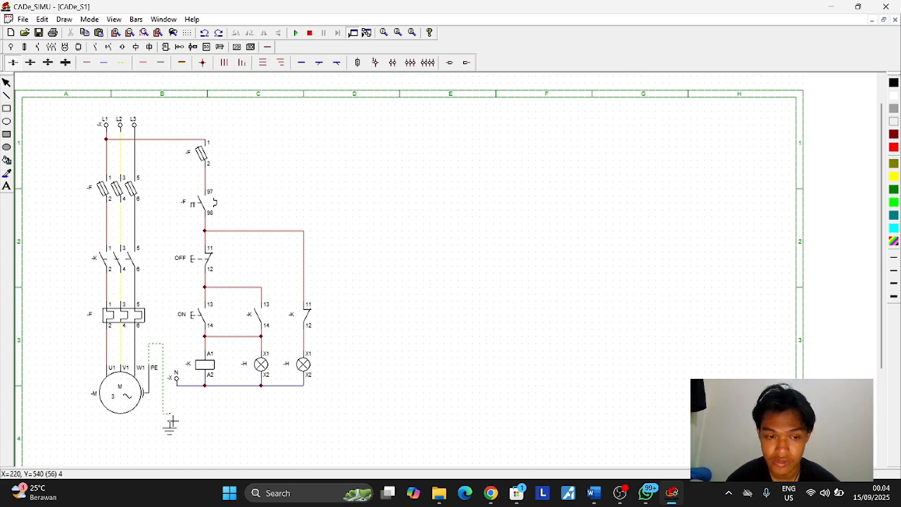
- Simulate the earthed circuit, close the power fuses, and start the motor with the ON push button
{"action": "left_click", "coordinate": [296, 34]}
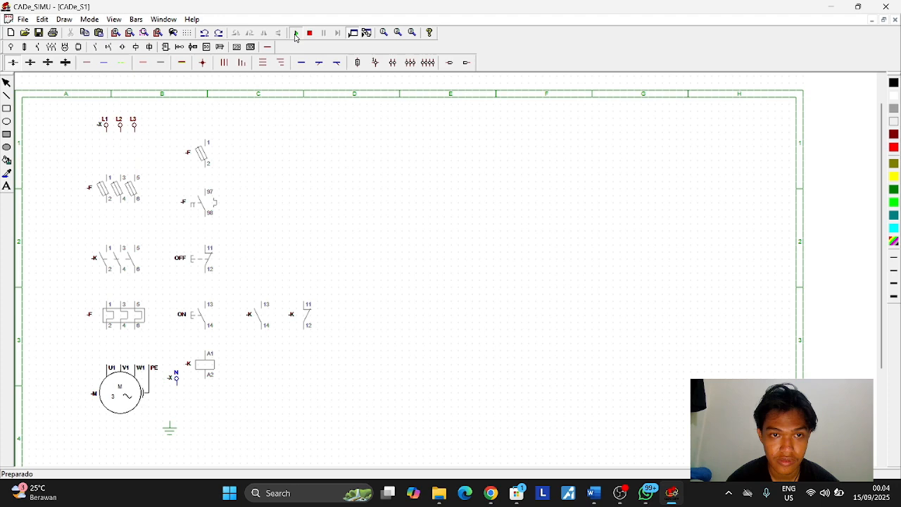
{"action": "left_click", "coordinate": [133, 182]}
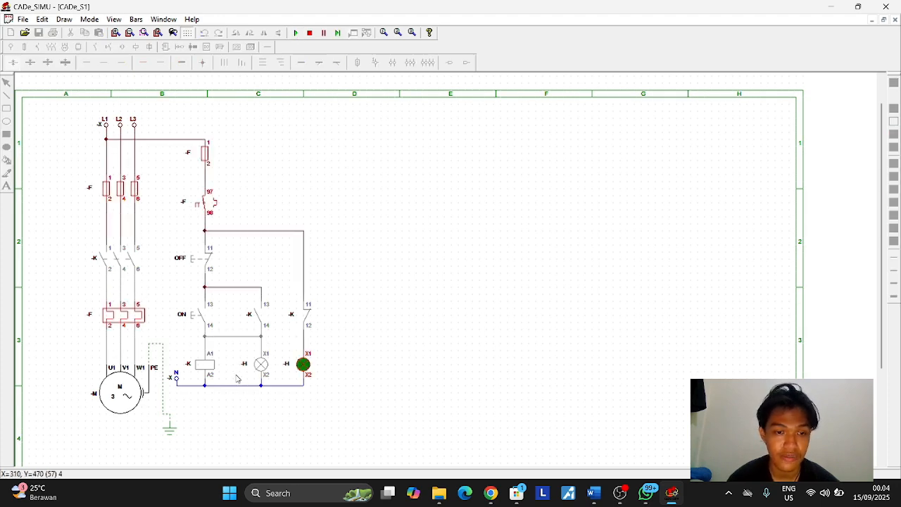
{"action": "left_click", "coordinate": [196, 319]}
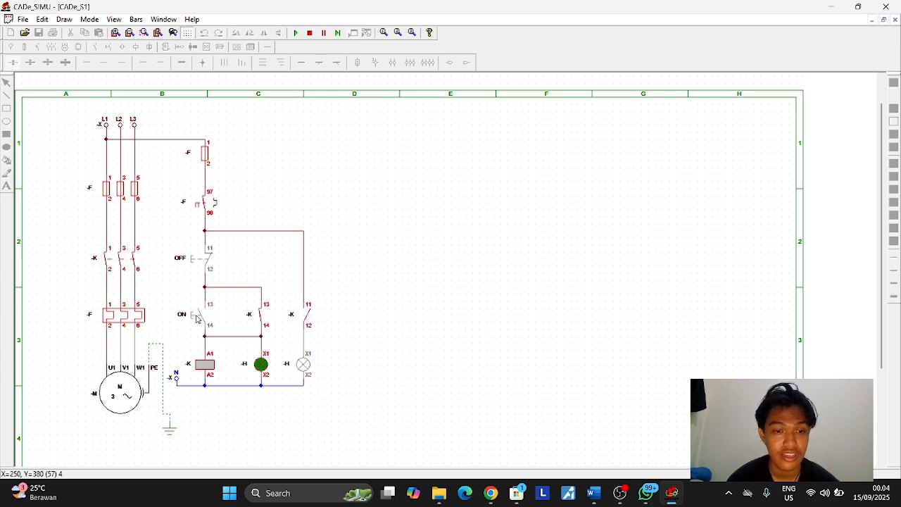